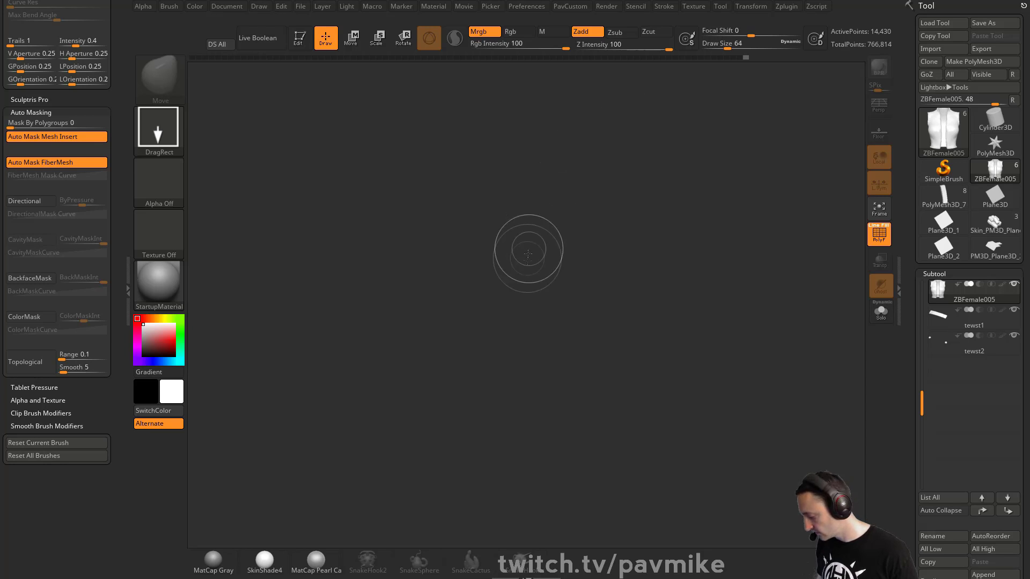
Step: Draw the PolyMesh3D star on the canvas and make it editable, framed in the view
key("i")
left_click_drag(600, 174, 585, 210)
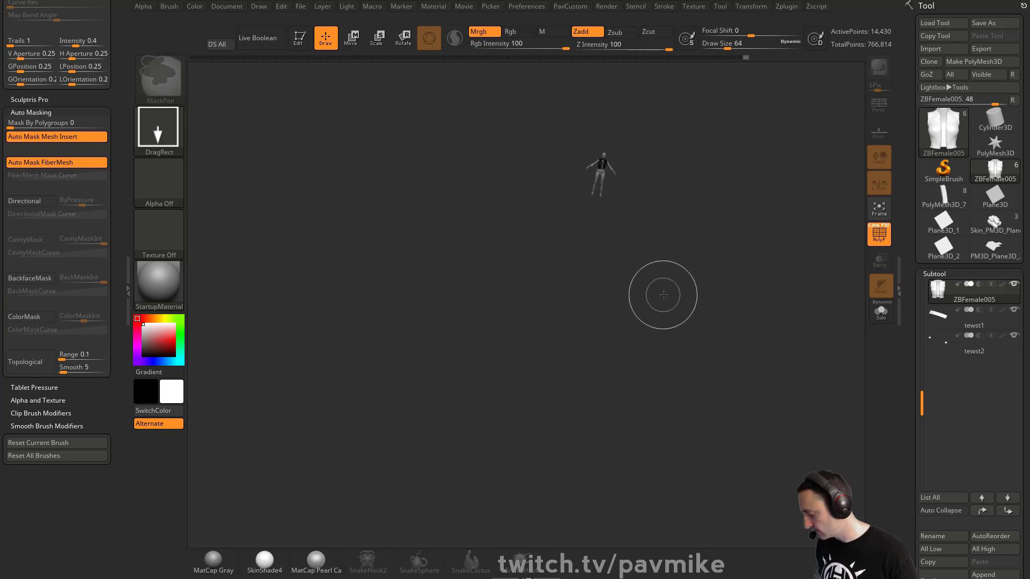
left_click(994, 145)
left_click_drag(434, 410, 505, 514)
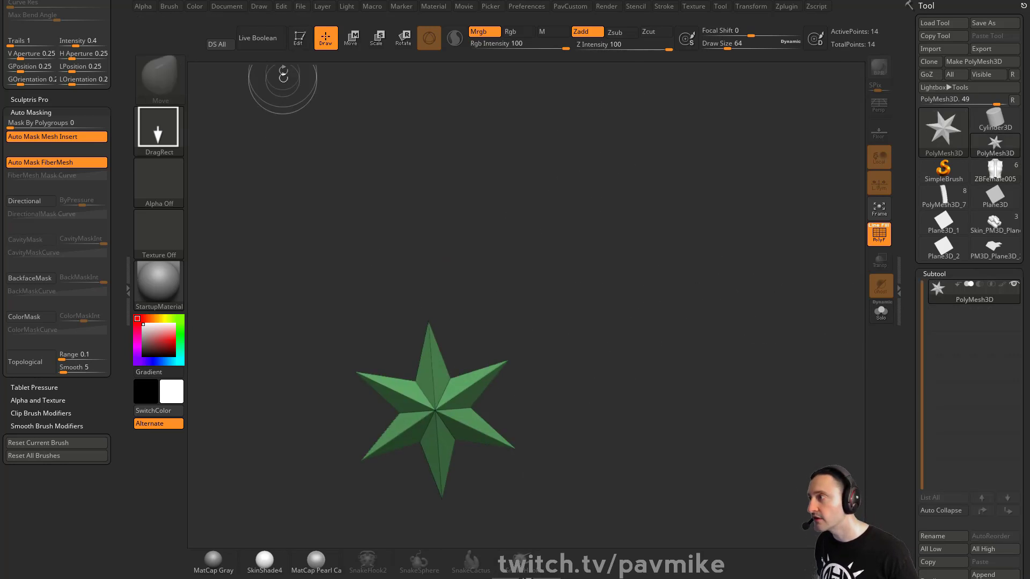
key("t")
key("f")
Step: Browse the insert meshes of the IMM MachineParts brush
key("b")
key("i")
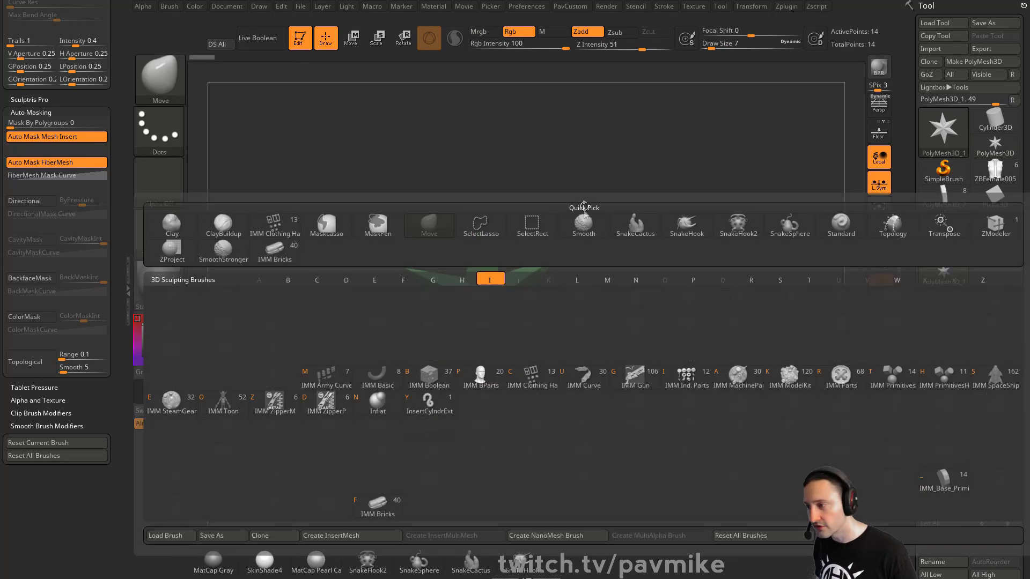
left_click(742, 382)
key("m")
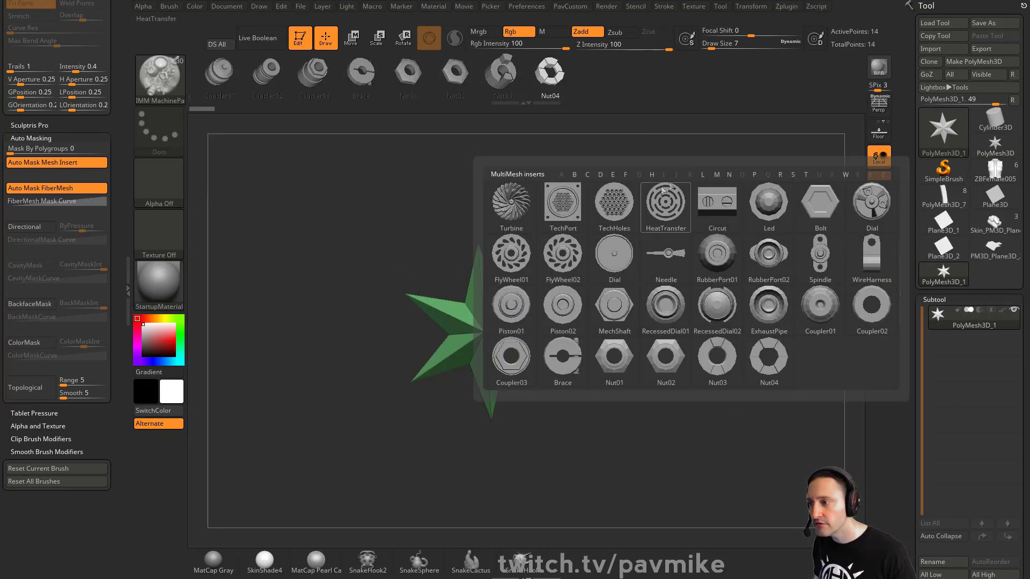
Step: Choose the IMM SteamGear brush and pick its Gear02 insert mesh
key("b")
key("i")
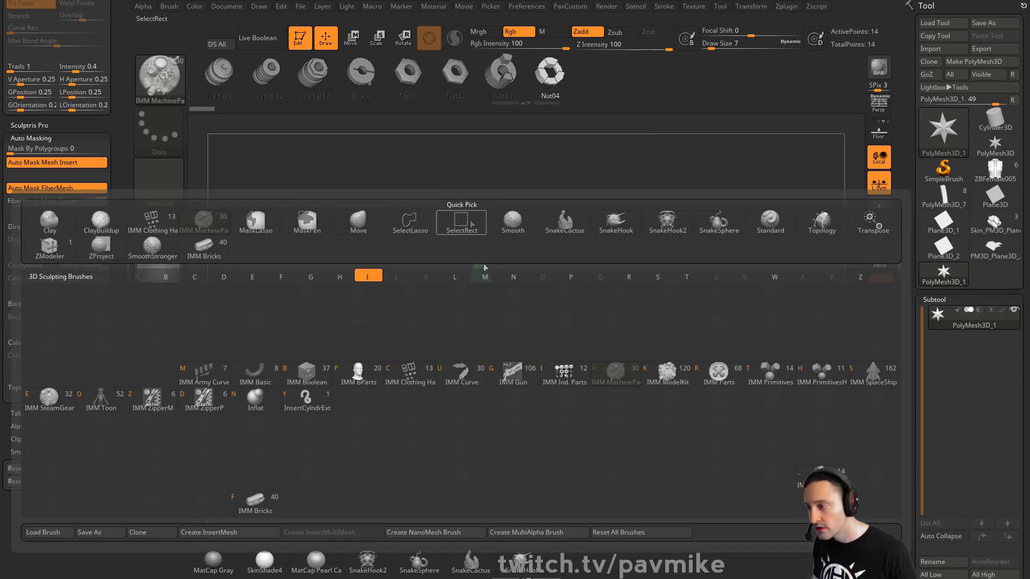
left_click(63, 403)
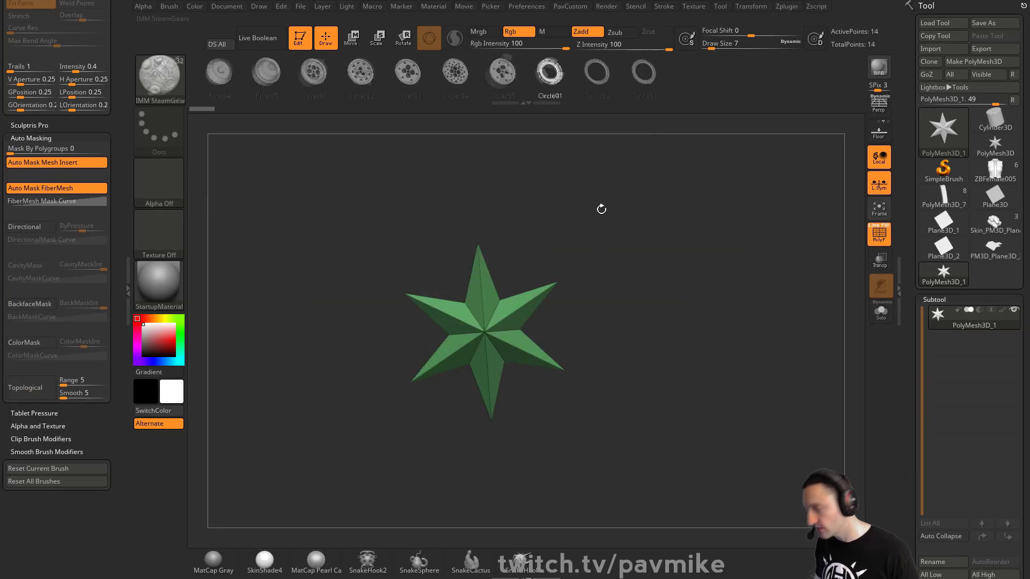
key("m")
mouse_move(545, 261)
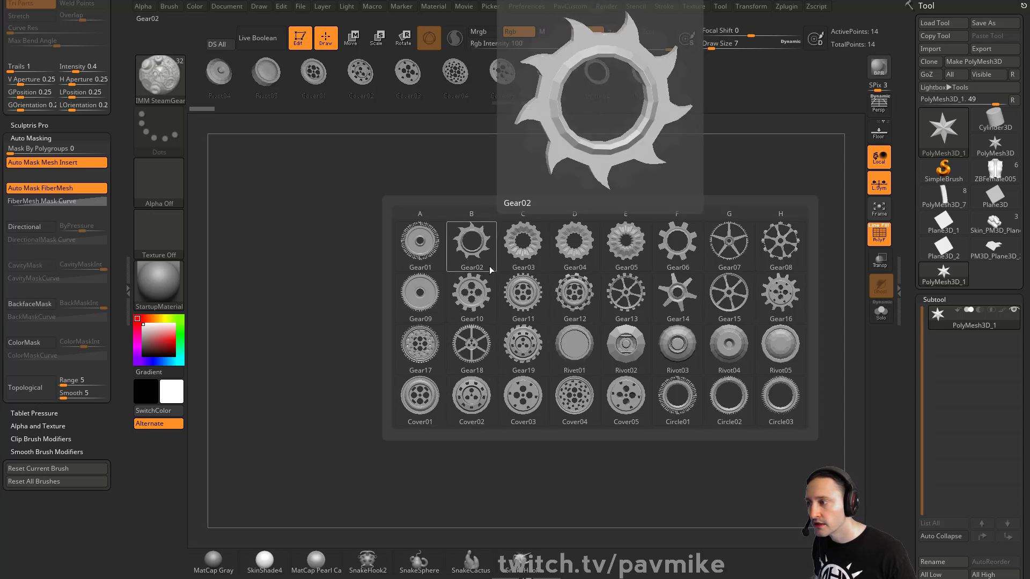
left_click(476, 254)
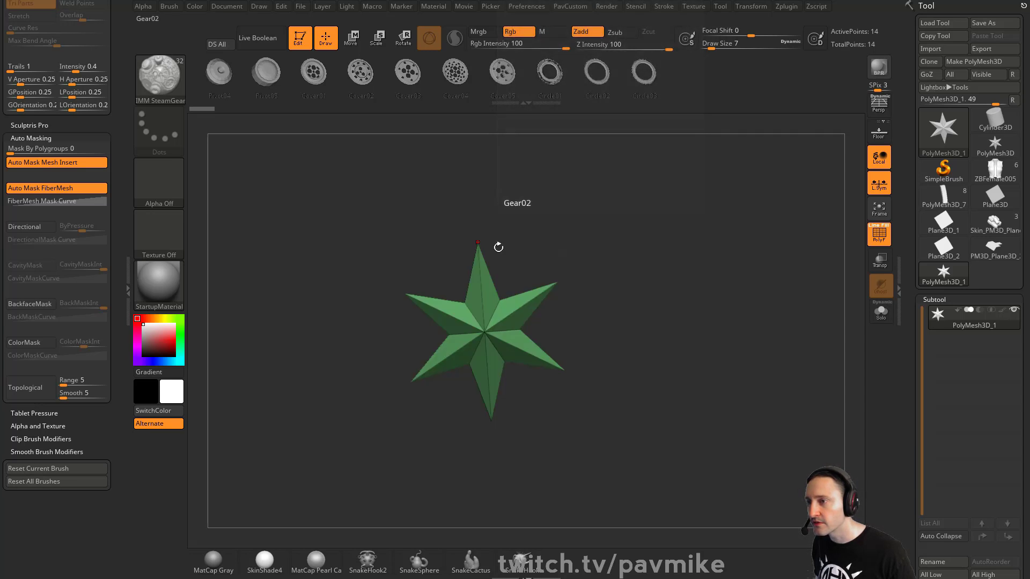
Step: Replace the star with the Gear02 mesh and scale the gear up uniformly, inspecting it from several angles
key("w")
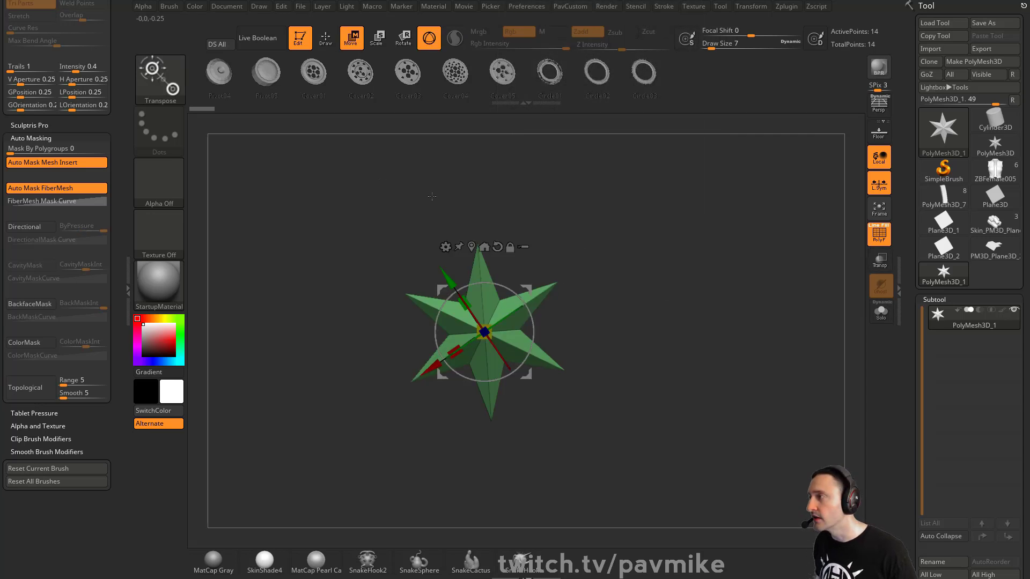
left_click_drag(398, 92, 637, 112)
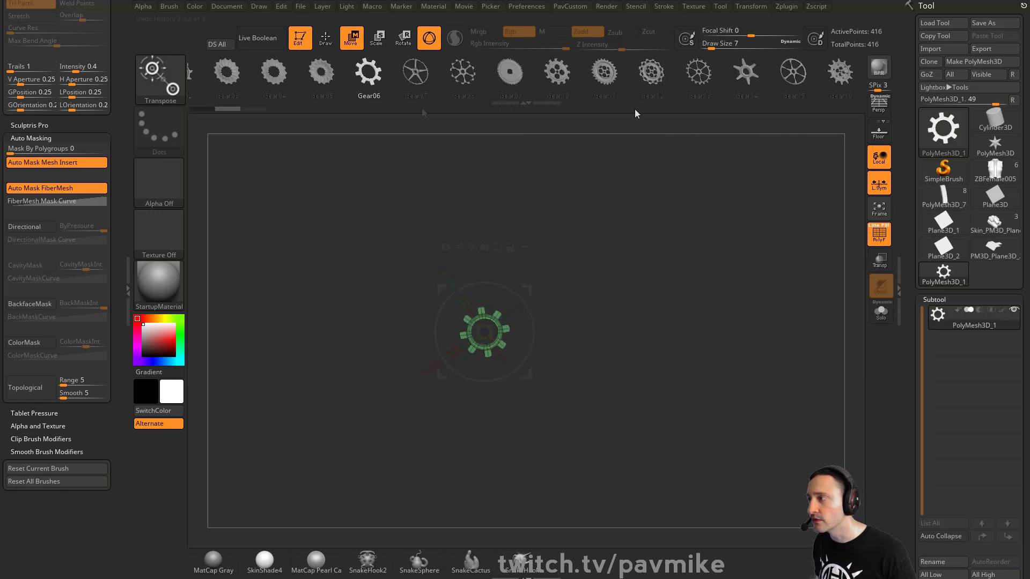
left_click_drag(274, 89, 458, 93)
left_click(427, 82)
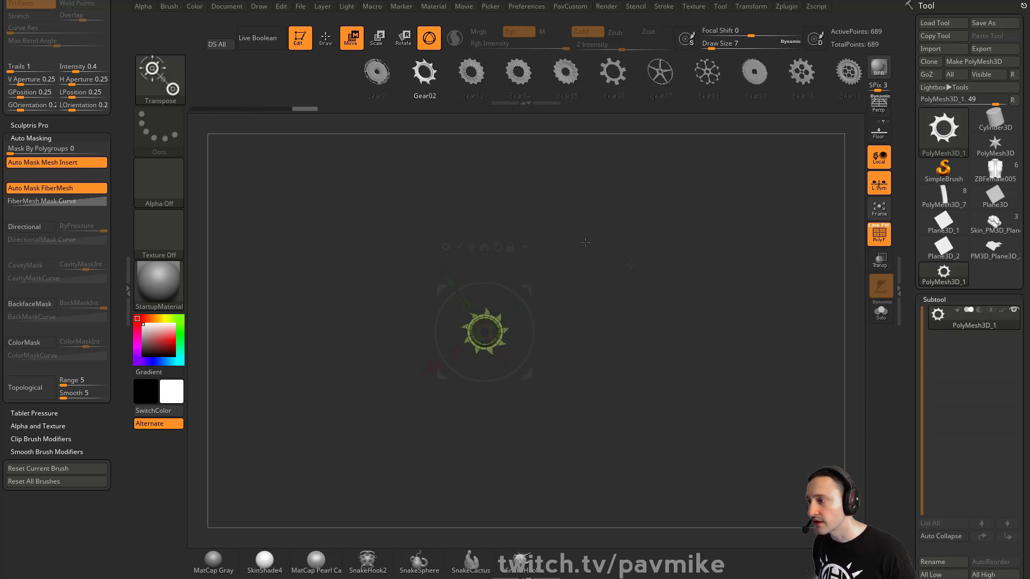
left_click_drag(484, 332, 601, 340)
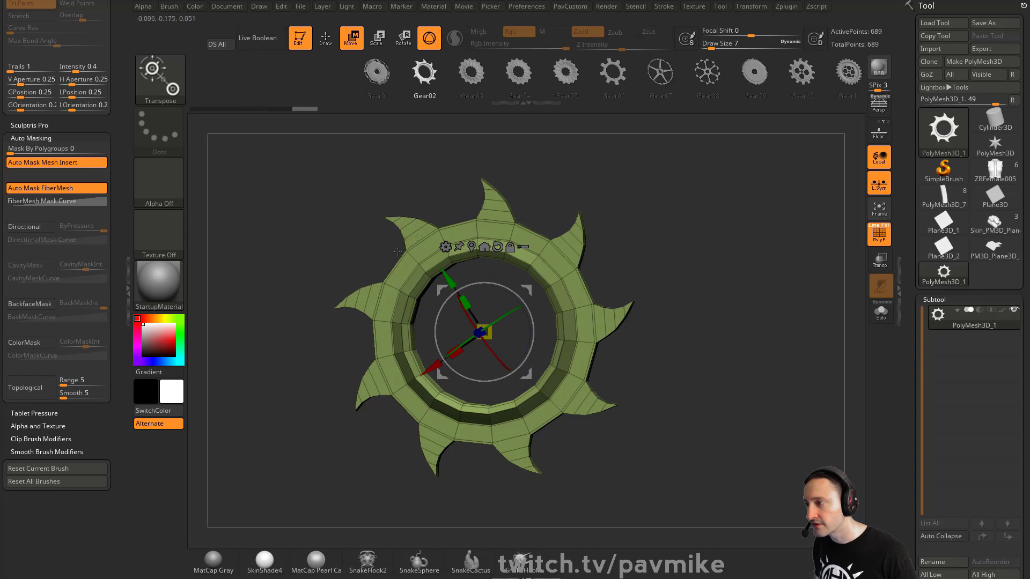
right_click_drag(559, 237, 530, 256)
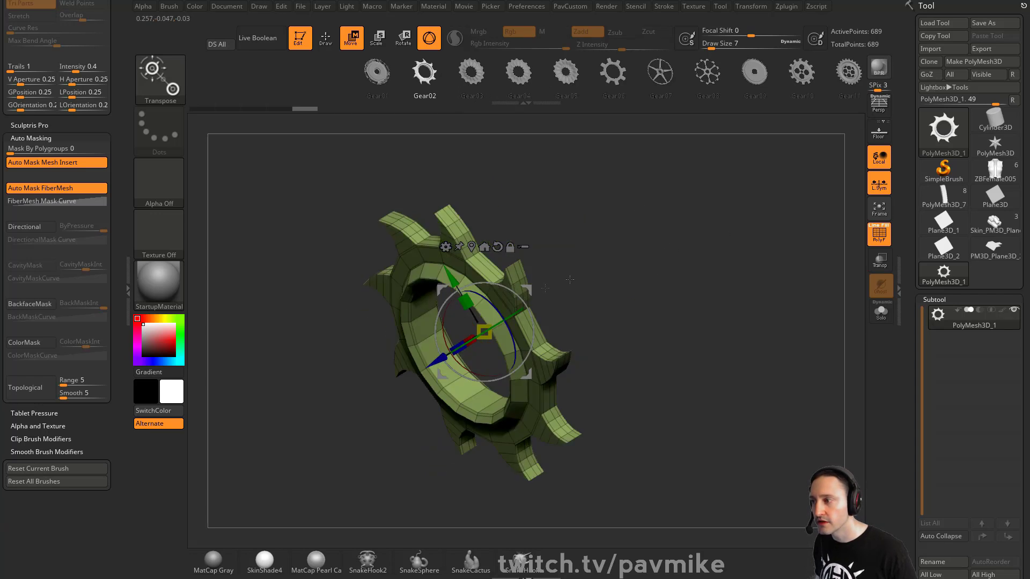
mouse_move(620, 240)
right_mouse_down()
mouse_move(706, 223)
mouse_move(623, 221)
right_mouse_up()
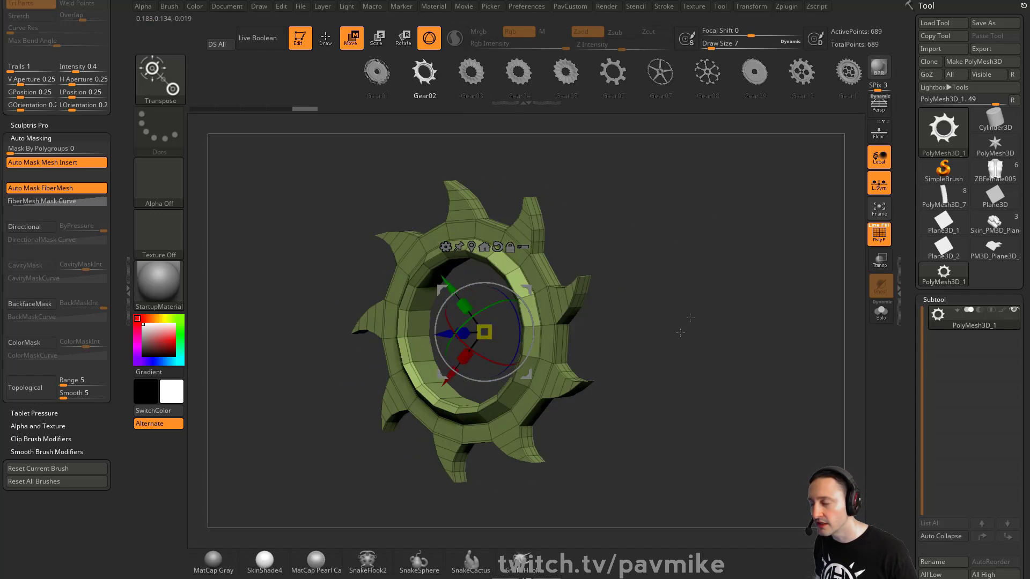
right_click_drag(690, 318, 658, 349)
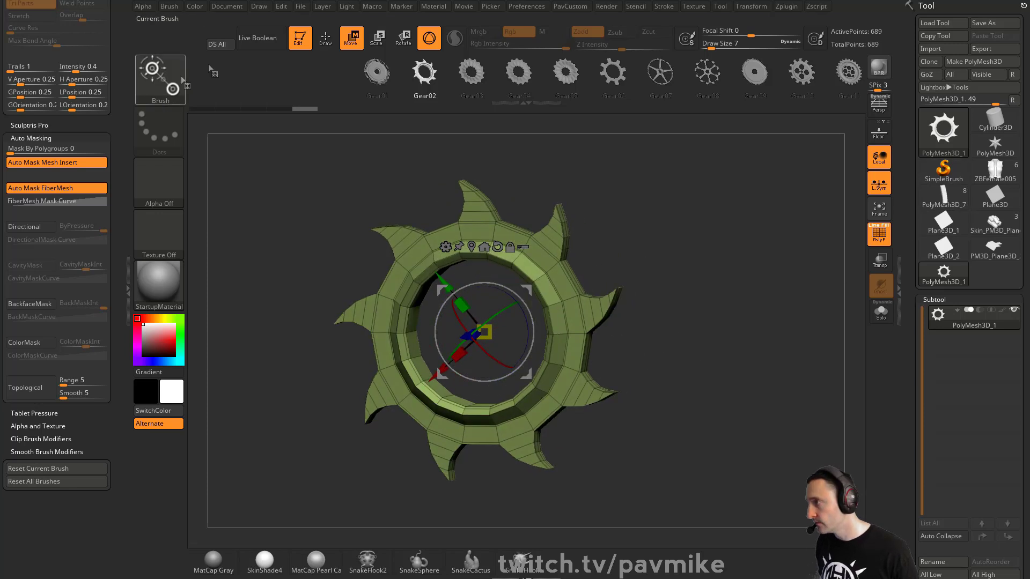
Step: Clear the canvas, draw a Gear3D primitive on it and make it editable
left_click(301, 35)
key("ctrl+n")
left_click(943, 171)
left_click(943, 132)
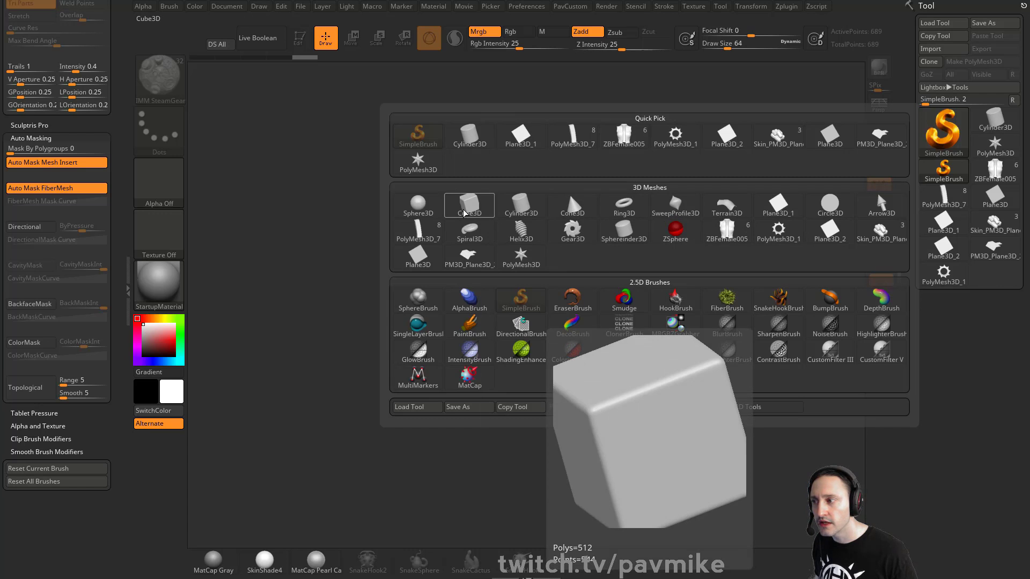
left_click(571, 231)
left_click_drag(502, 319, 384, 257)
left_click(298, 38)
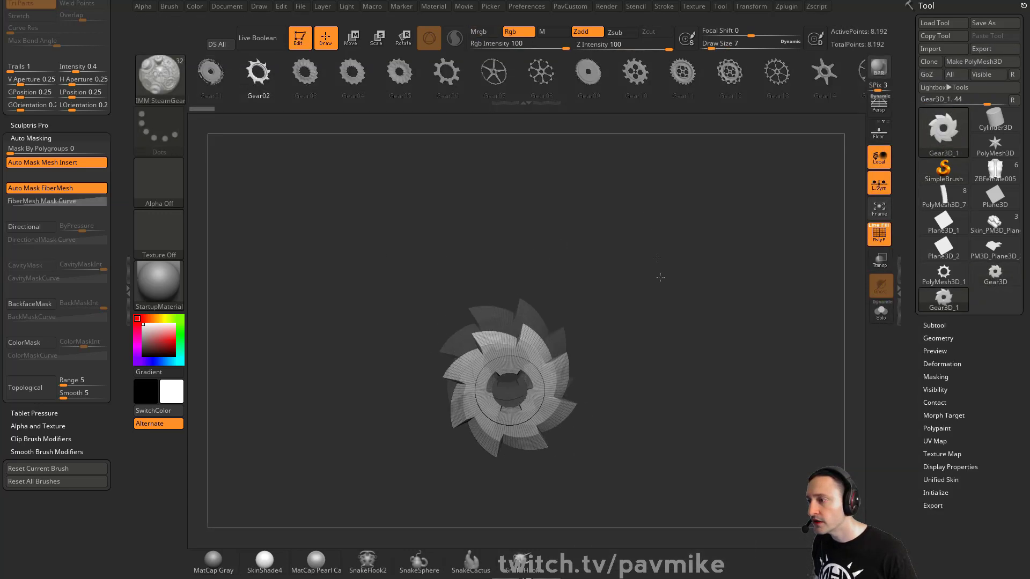
Step: Initialize the gear with Width 56, IRadius 33, Skew -100, OuterS 42 and OuterRC 7
left_click(933, 492)
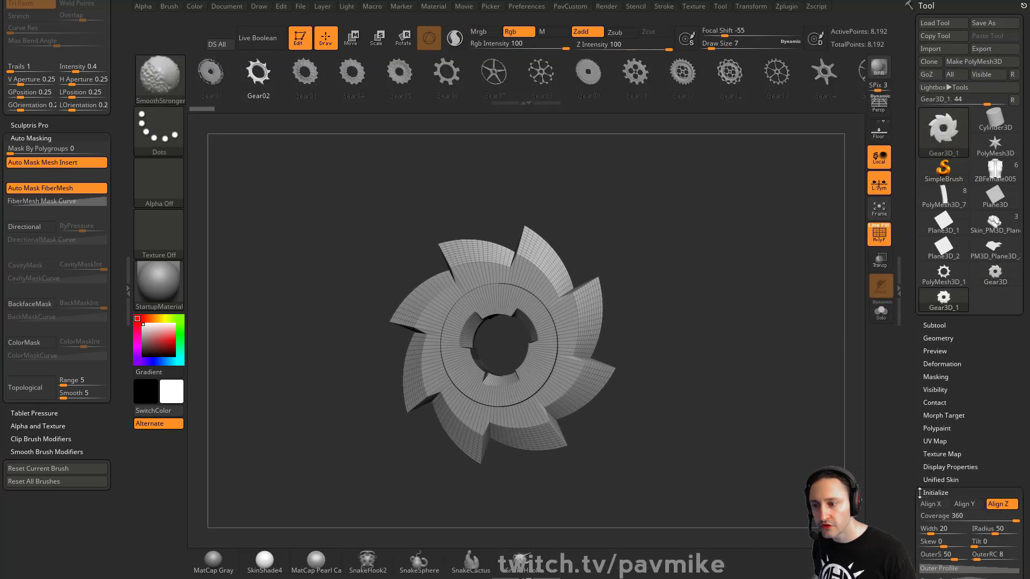
left_click_drag(930, 120, 946, 120)
left_click_drag(796, 200, 709, 202)
left_click_drag(948, 133, 979, 148)
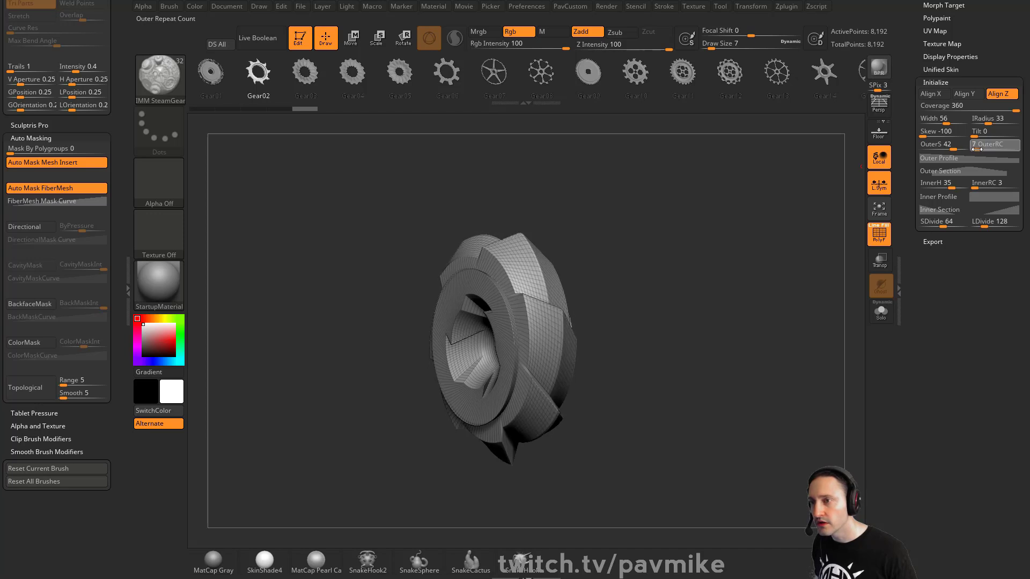
Step: Reset the gear's Outer Profile curve and raise its start point to a vertical value of about 0.73
left_click(953, 159)
left_click(948, 288)
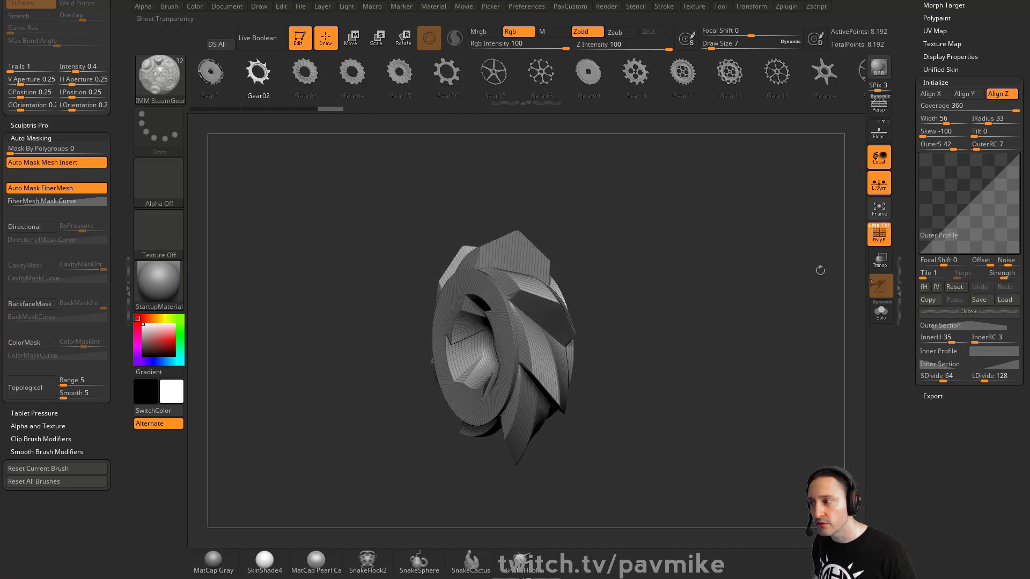
left_click_drag(950, 220, 940, 207)
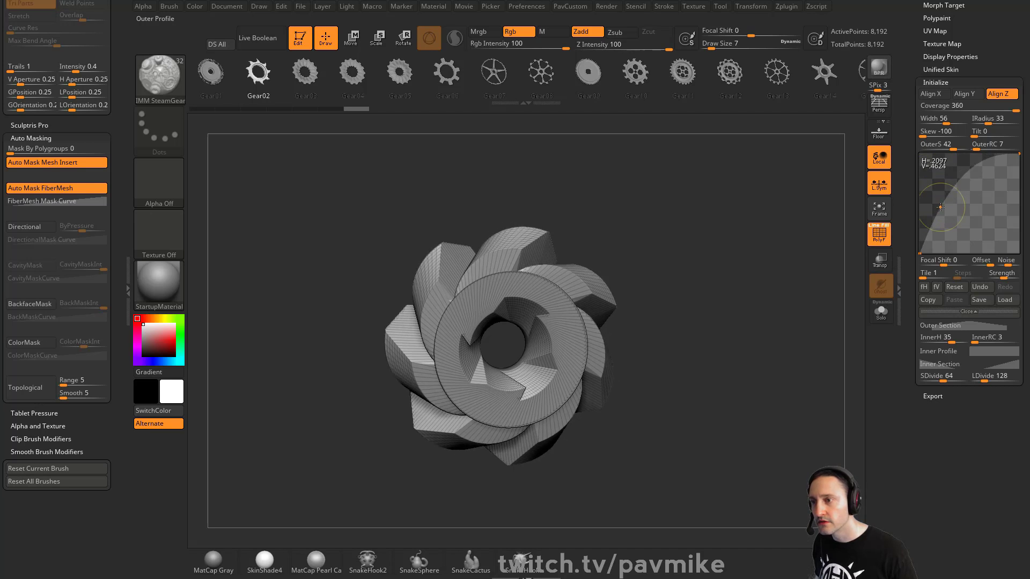
left_click(959, 288)
left_click_drag(920, 252, 915, 181)
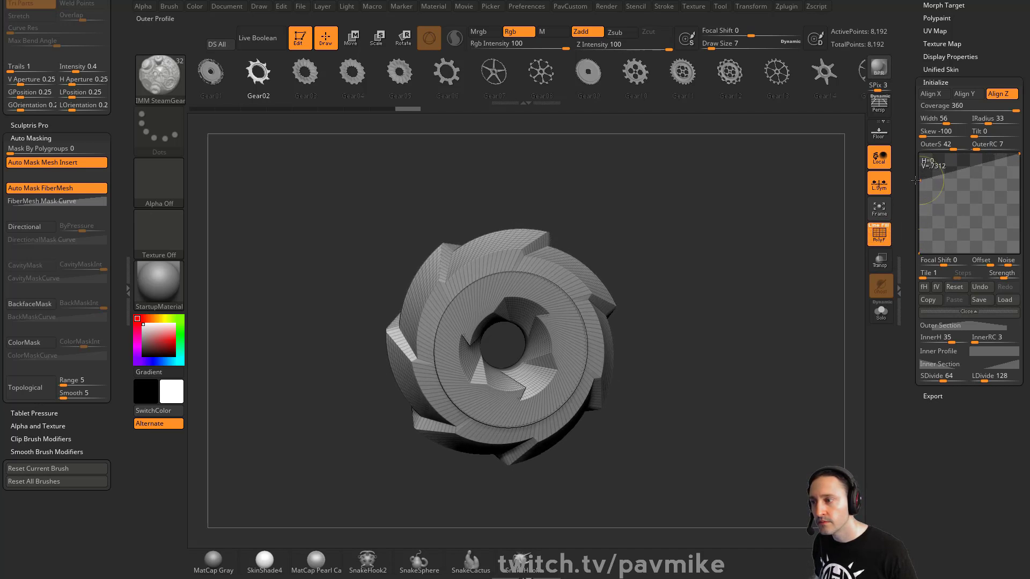
Step: Reset the gear's Outer Section curve and bow it downward through a point at about H 0.49, V 0.28
left_click(957, 325)
left_click(956, 299)
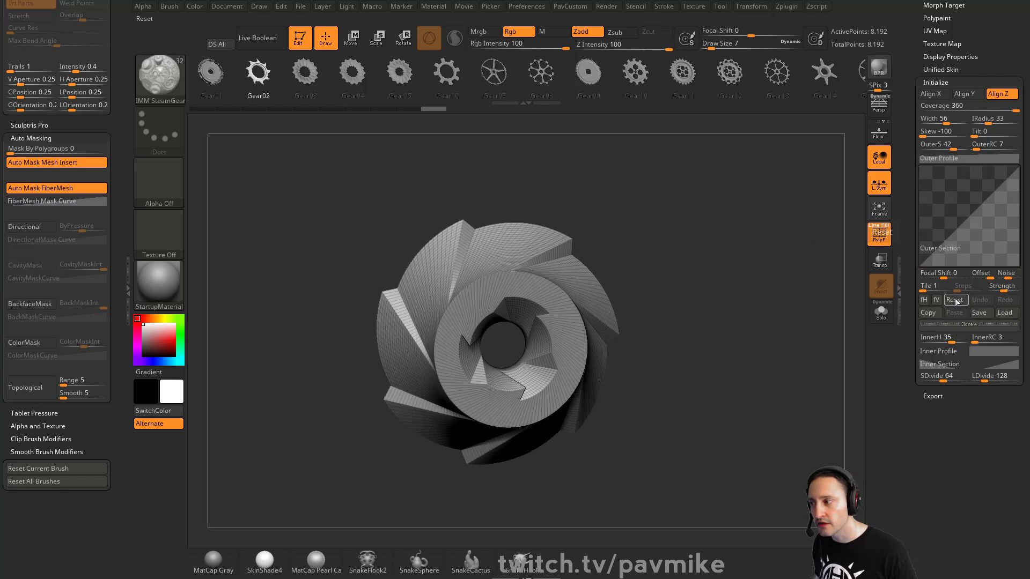
left_click_drag(966, 226, 937, 186)
left_click_drag(748, 225, 682, 244)
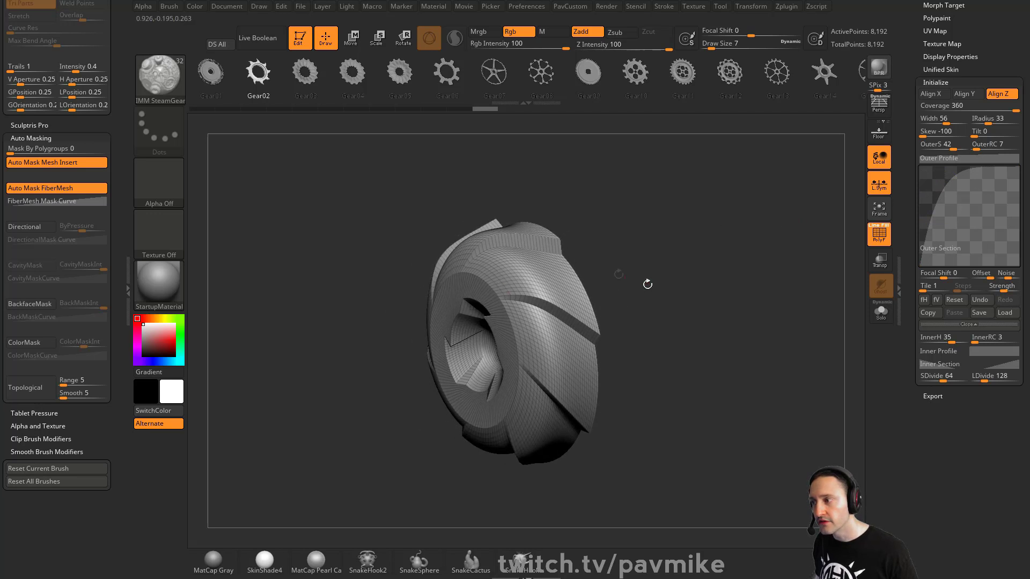
left_click_drag(941, 197, 968, 237)
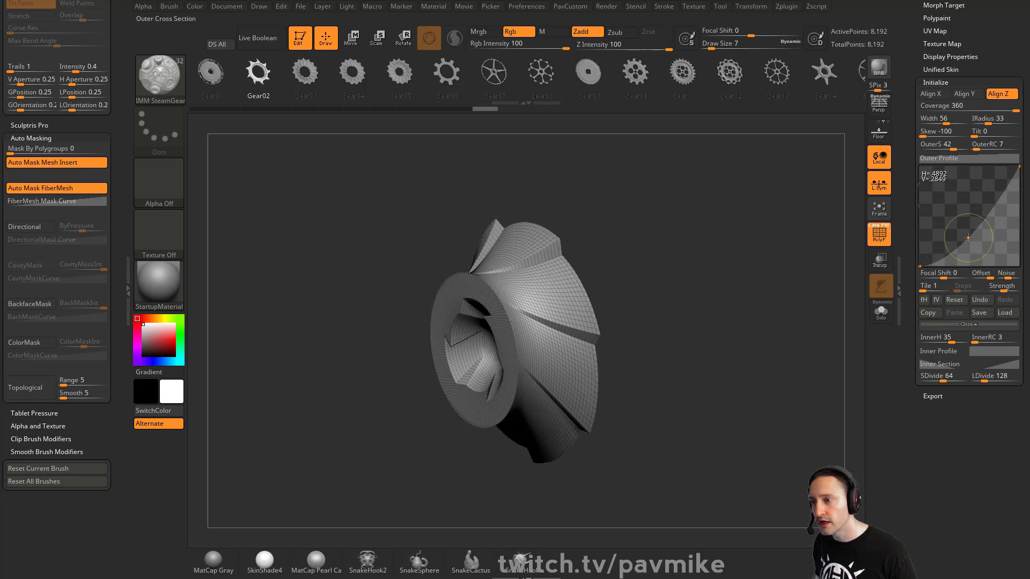
Step: Set InnerH to 48 and InnerRC to 7, and reset the Inner Profile curve and bow it upward
left_click_drag(949, 338, 975, 338)
left_click(943, 350)
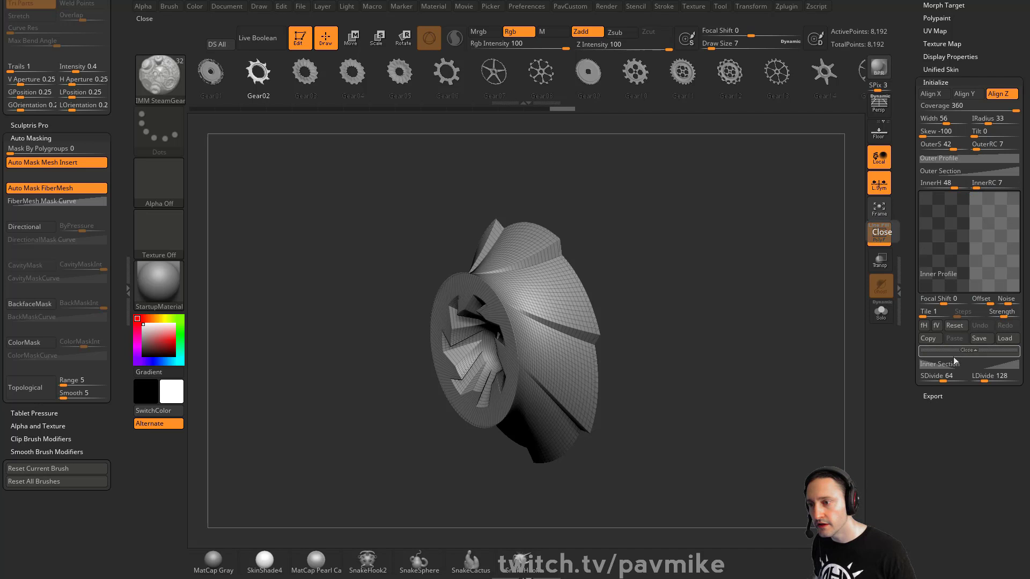
left_click(957, 326)
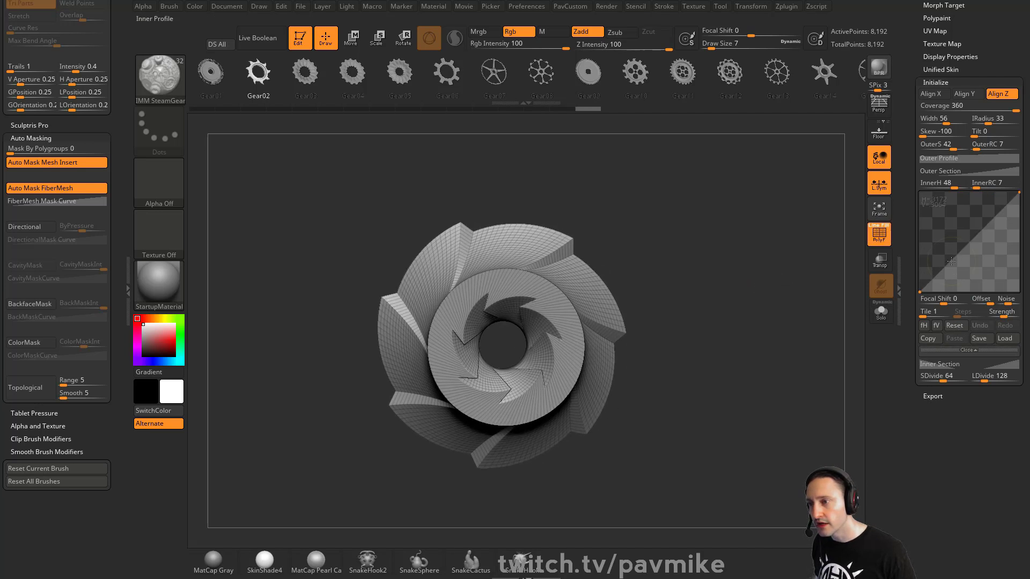
left_click_drag(951, 261, 942, 233)
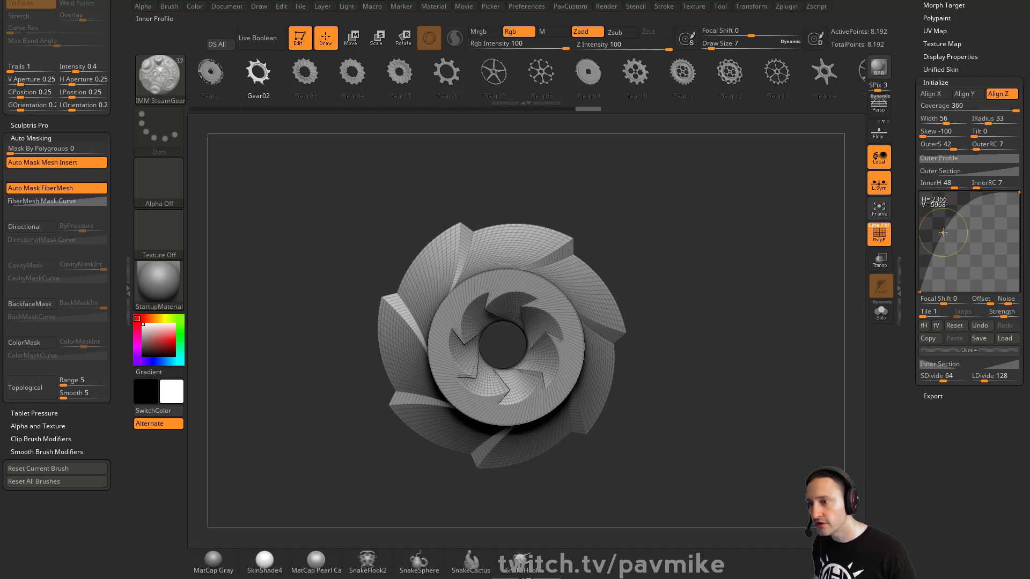
Step: Reset the gear's Inner Section curve and raise its start point almost to the maximum
left_click(960, 363)
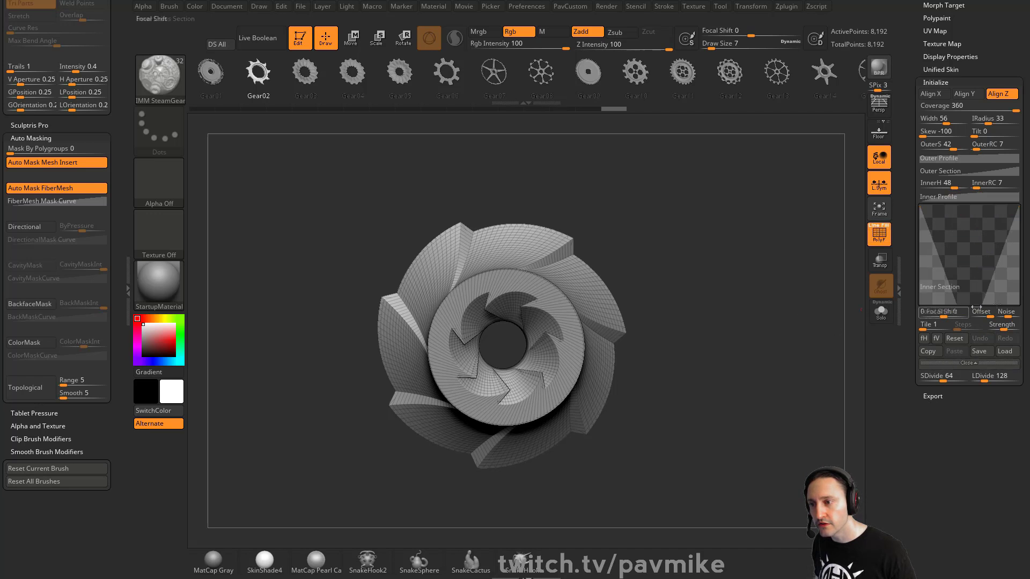
left_click(958, 338)
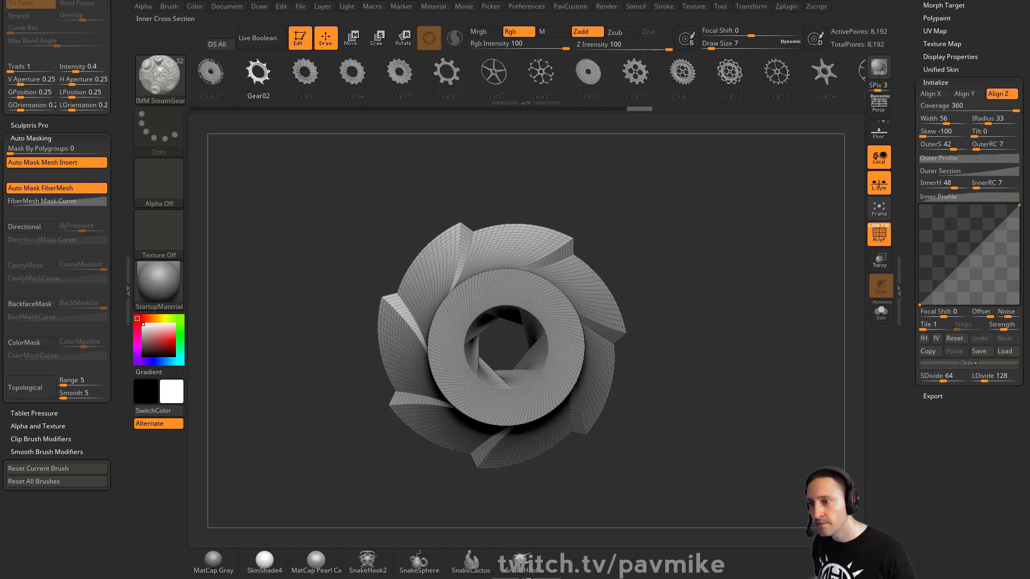
left_click_drag(957, 269, 964, 249)
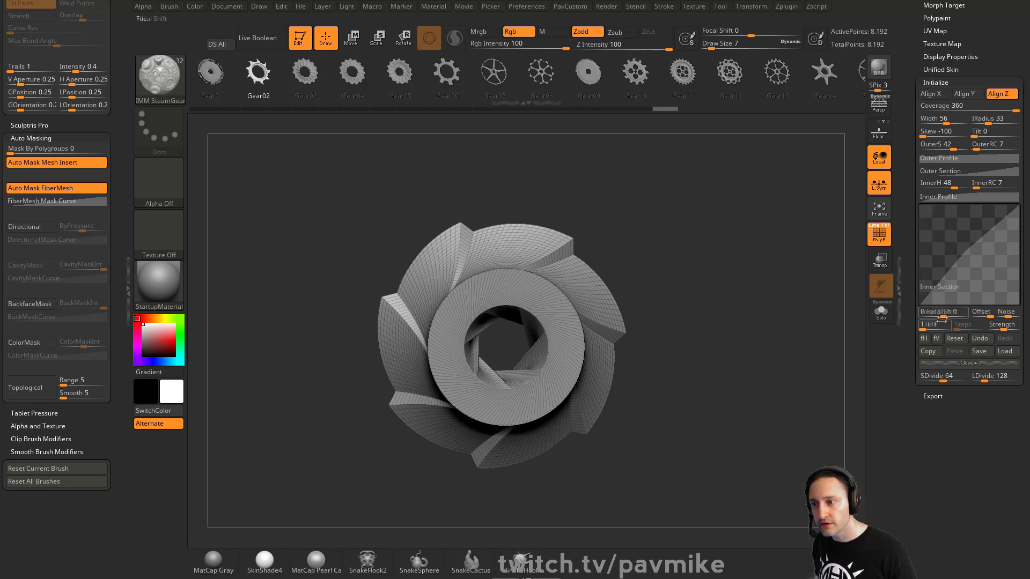
left_click_drag(920, 303, 911, 210)
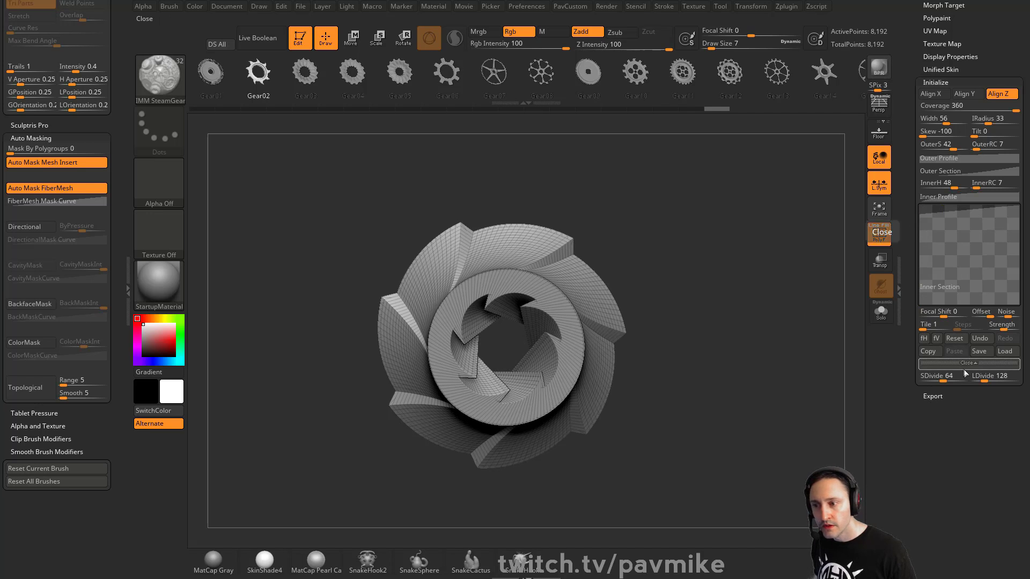
left_click_drag(729, 225, 724, 248)
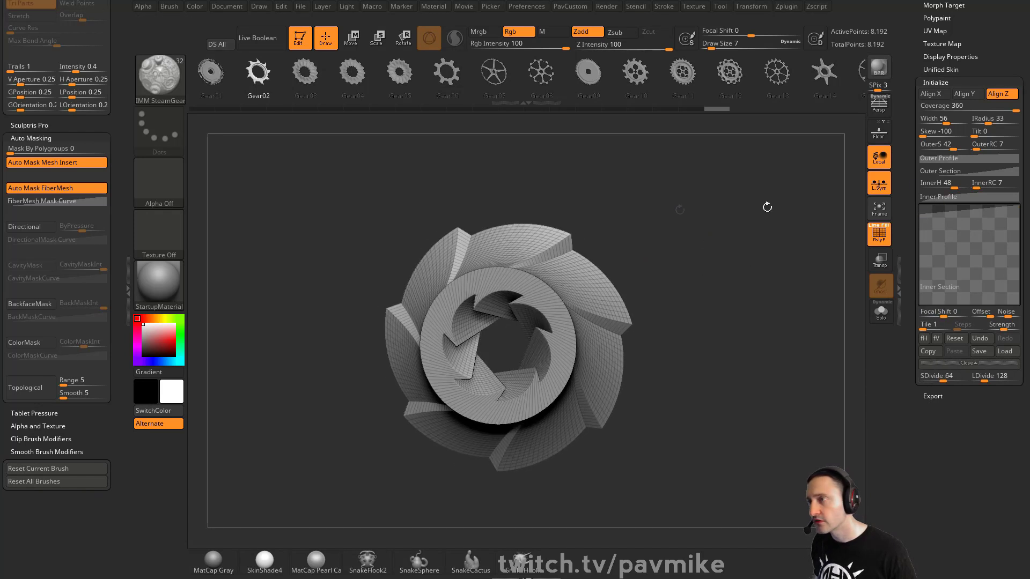
Step: Switch to the Cylinder3D primitive and set the draw size to 18
left_click_drag(915, 55, 922, 362)
left_click(1008, 131)
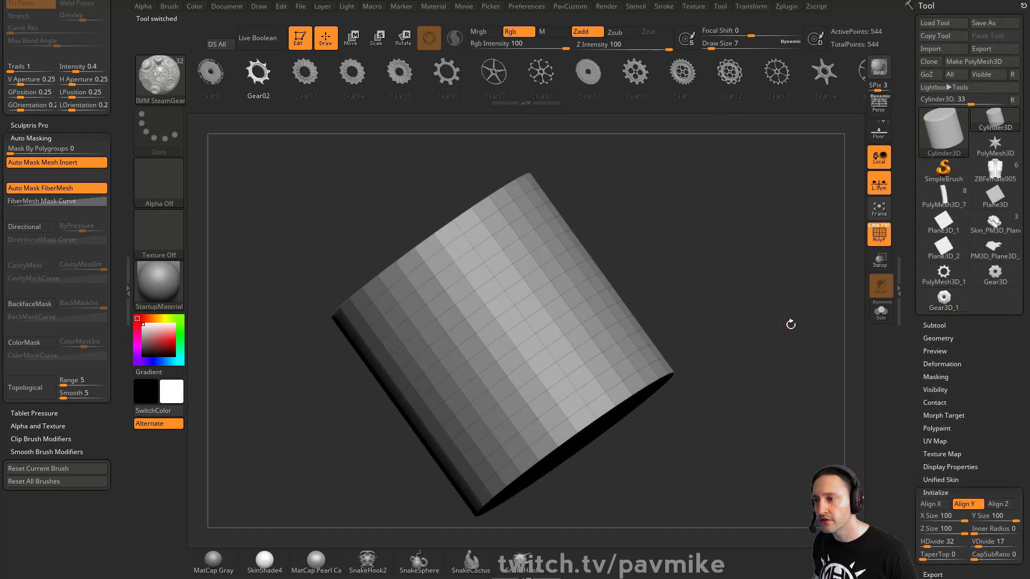
left_click_drag(785, 267, 796, 308)
mouse_move(704, 247)
left_mouse_down("alt")
mouse_move(689, 216)
mouse_move(563, 231)
left_mouse_up("alt")
key("s")
mouse_move(630, 250)
left_mouse_down()
mouse_move(611, 242)
mouse_move(677, 239)
left_mouse_up()
Step: Convert the cylinder primitive into a PolyMesh3D
left_click_drag(914, 374, 947, 232)
left_click_drag(911, 194, 922, 335)
left_click(993, 63)
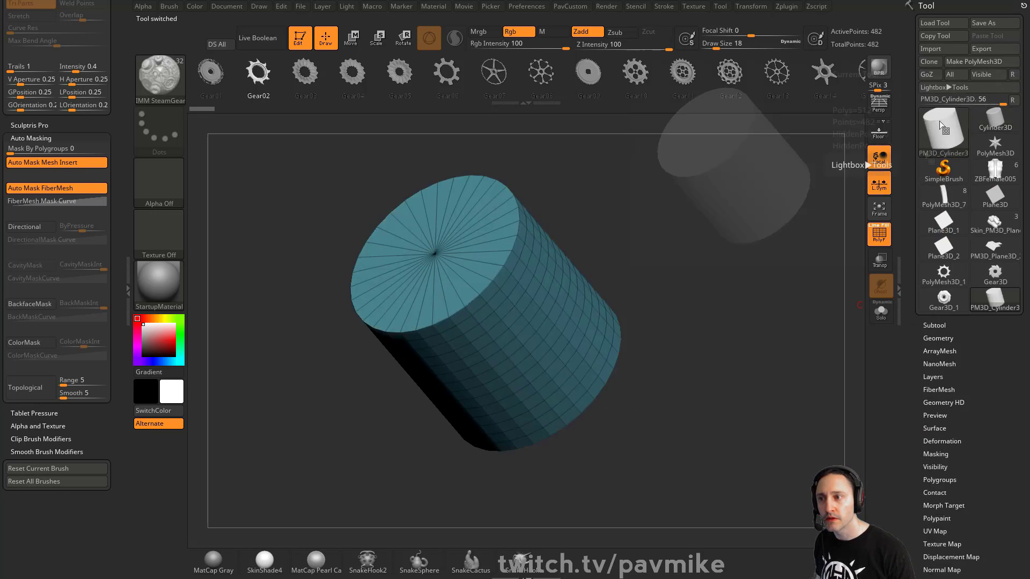
Step: Remove the redundant horizontal edge loops along the cylinder's side with Delete Loops
left_click_drag(907, 240, 915, 43)
left_click(948, 142)
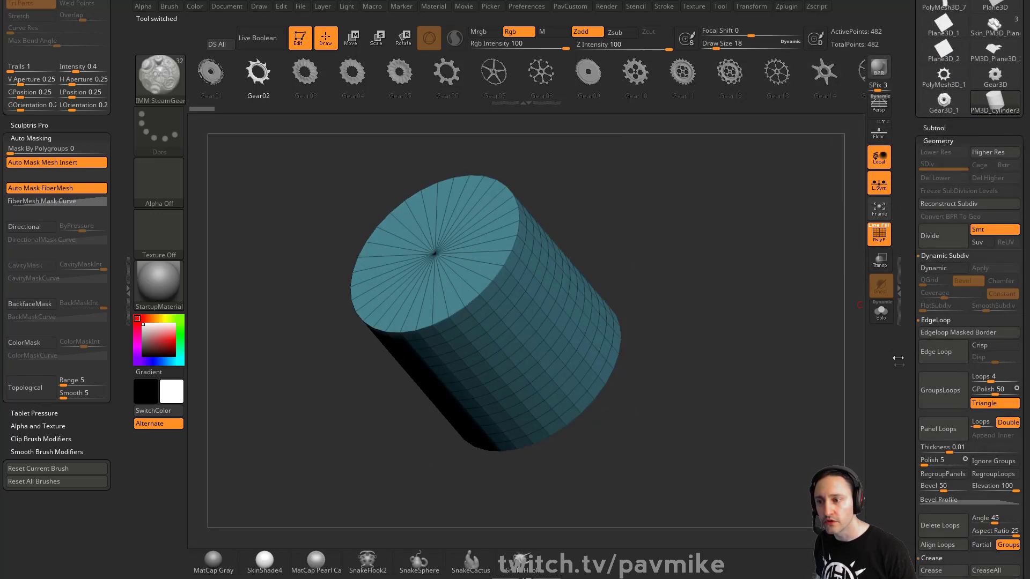
left_click_drag(907, 443, 912, 291)
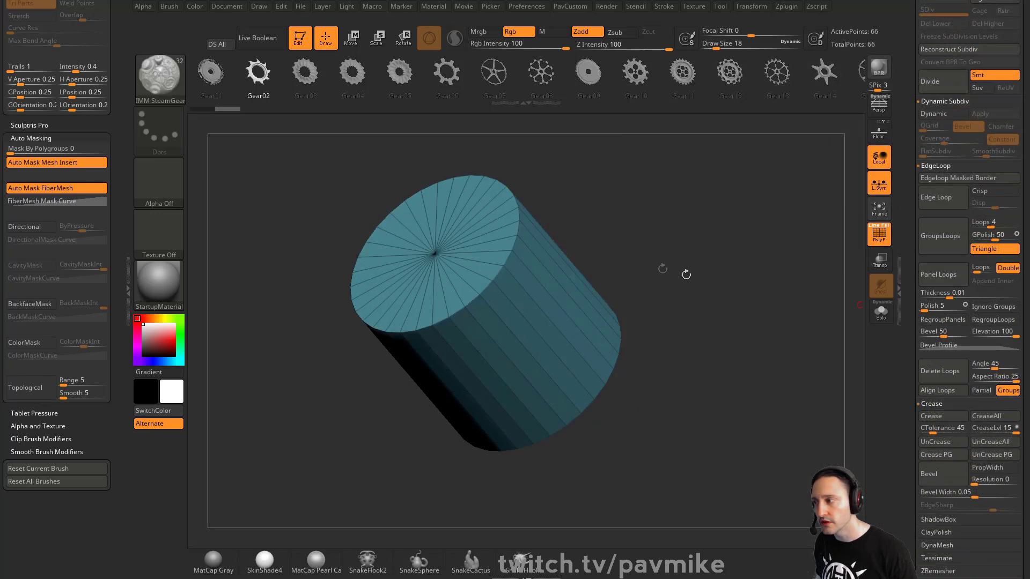
Step: Flatten the cylinder along its axis into a thin disc and set the draw size to 80
key("w")
mouse_move(674, 272)
left_mouse_down()
mouse_move(636, 309)
mouse_move(628, 278)
left_mouse_up()
key("q")
Step: Dock the Transform palette in the side tray with its symmetry settings in view
left_click(786, 5)
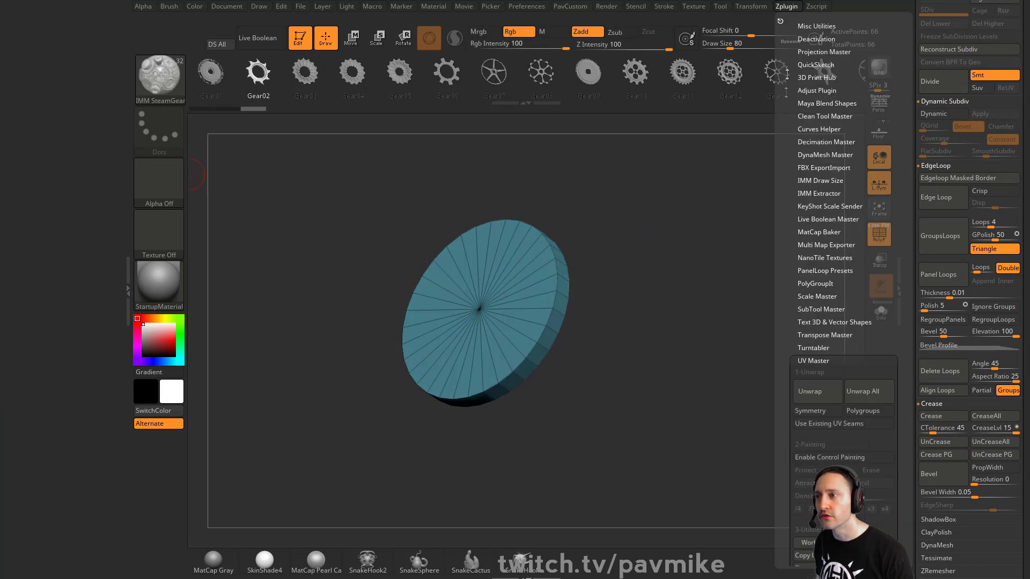
left_click(742, 6)
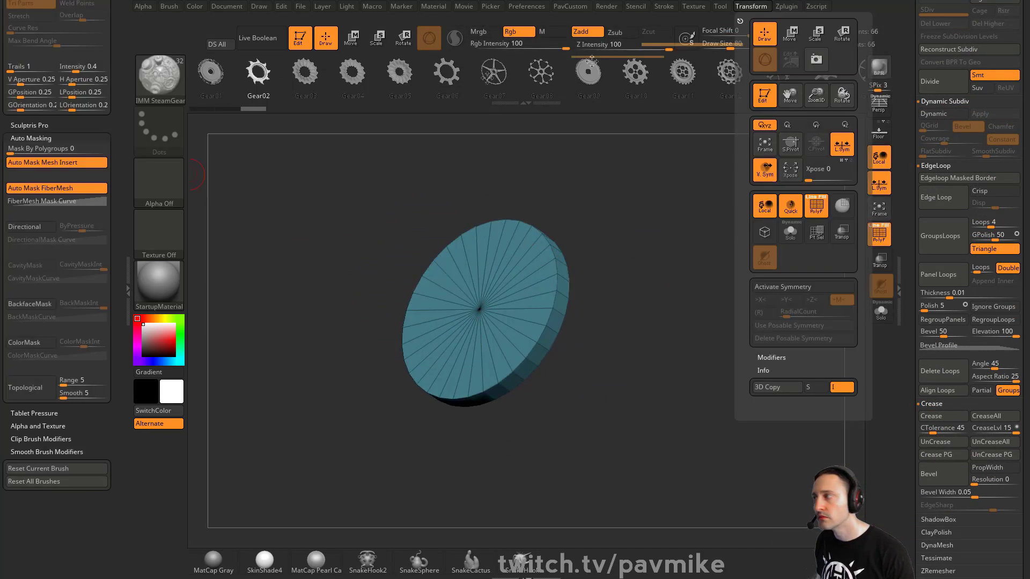
left_click_drag(113, 80, 113, 477)
left_click_drag(79, 203, 83, 416)
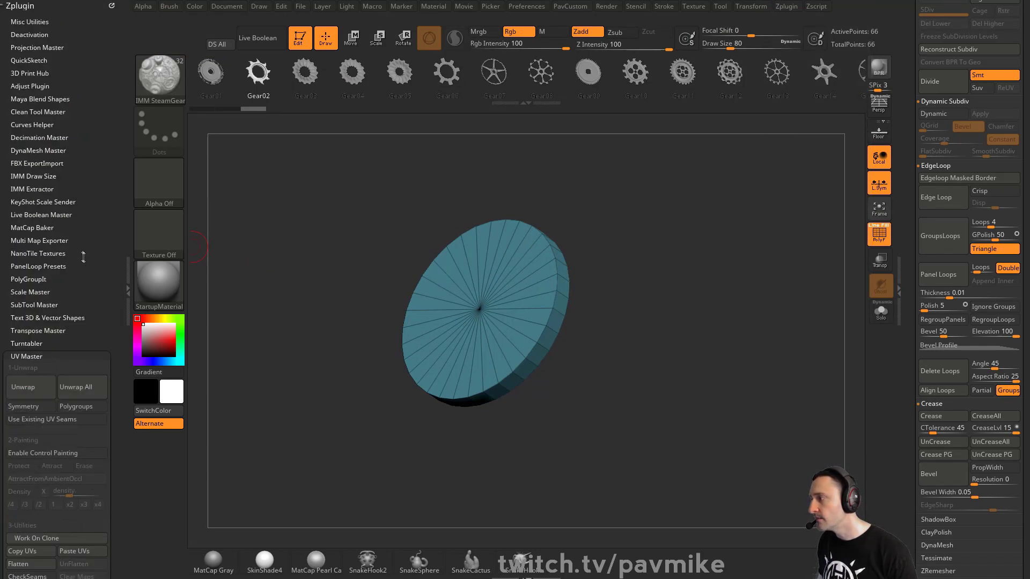
left_click_drag(82, 252, 90, 140)
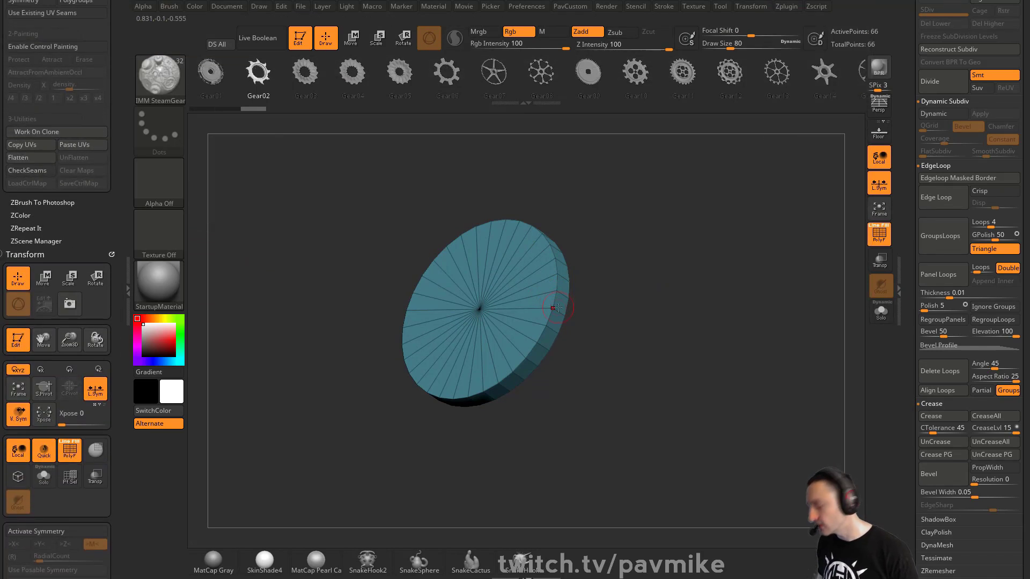
Step: Activate radial symmetry about the Y axis only, with a RadialCount of 16
key("x")
left_click_drag(633, 324, 644, 277, "alt")
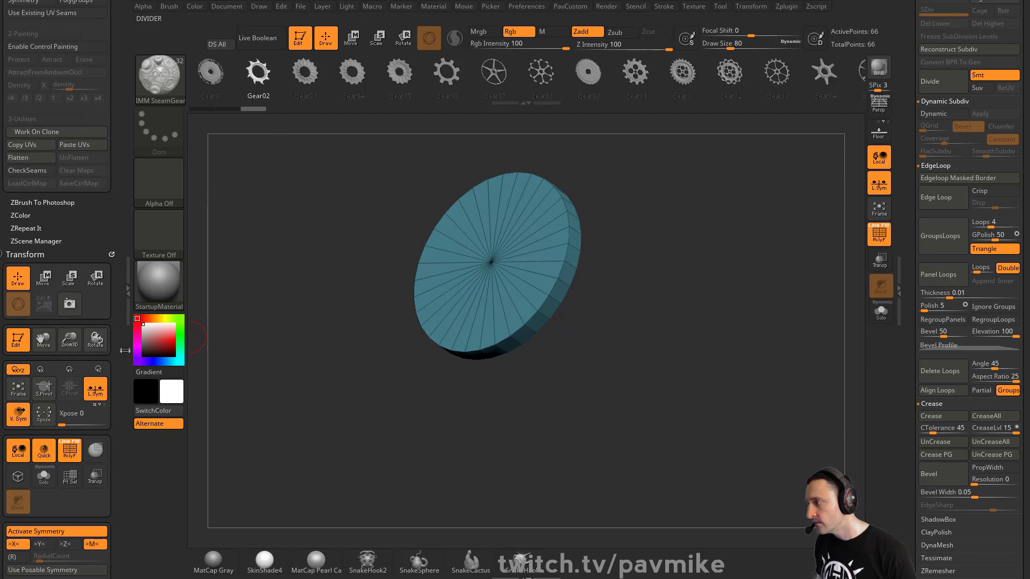
scroll(59, 370, "down", 3)
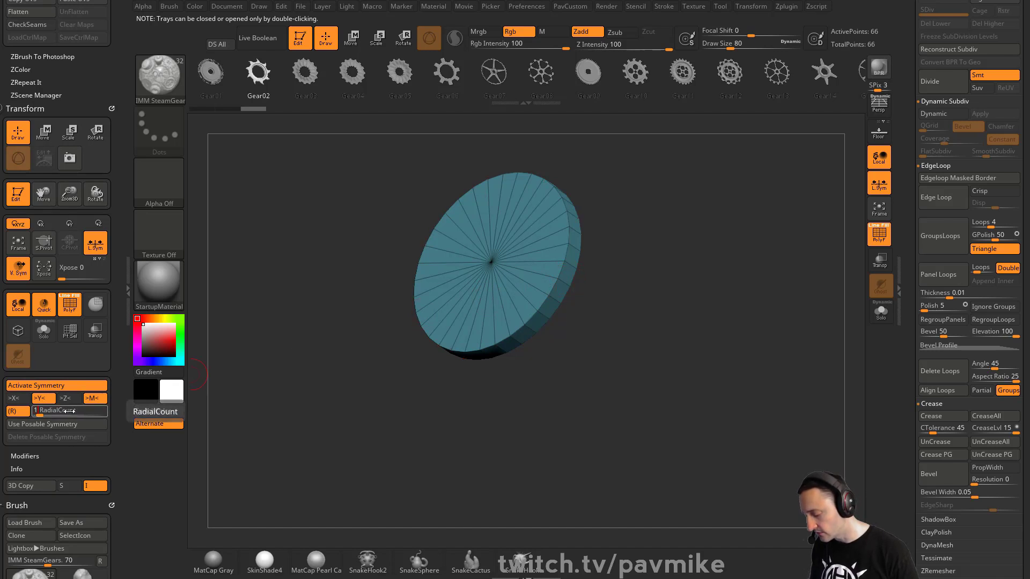
Step: Switch to the ZModeler brush with QMesh as the polygon action for the disc's side faces
key("b")
key("z")
key("m")
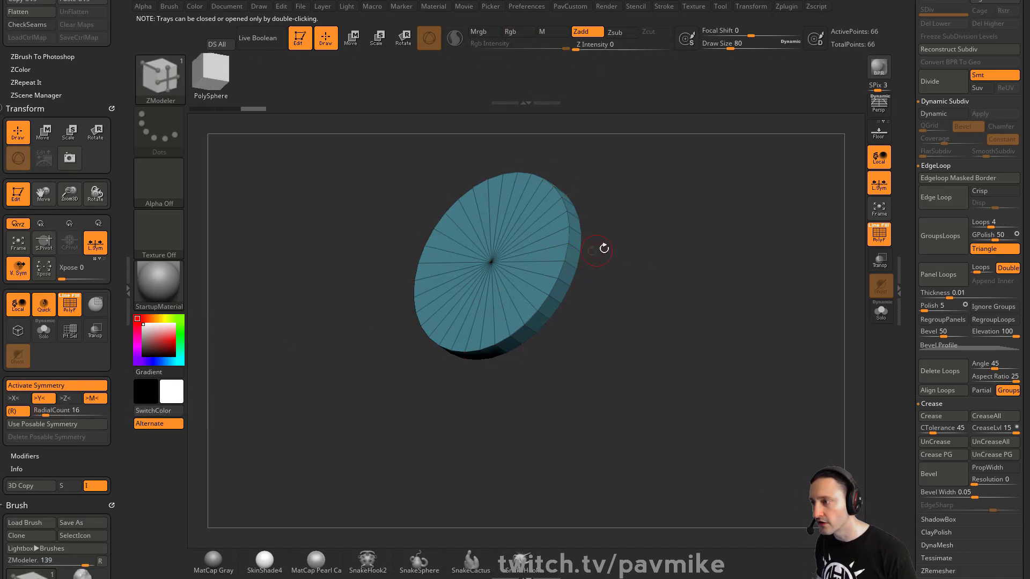
left_click_drag(603, 245, 623, 266, "alt")
key("space")
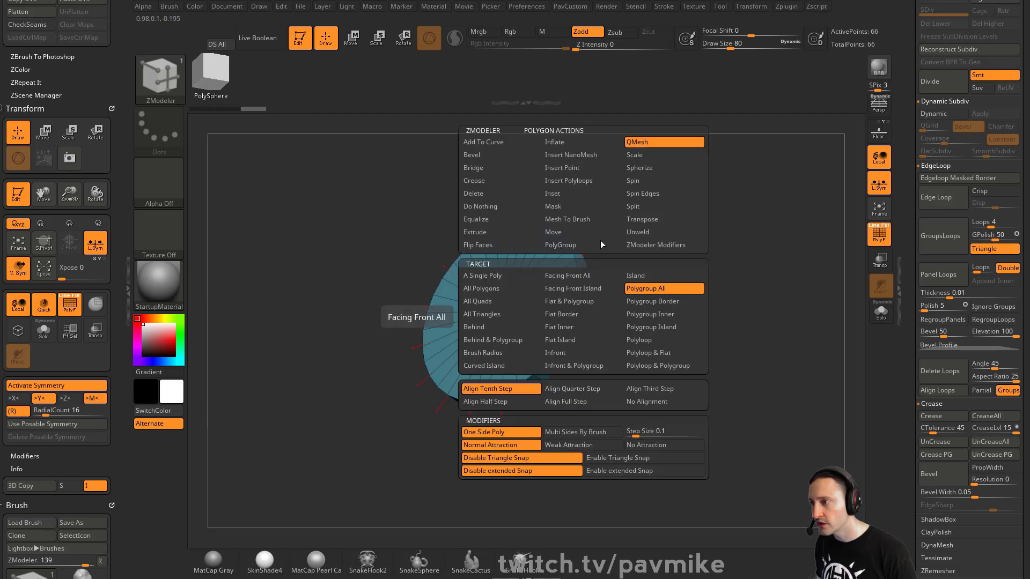
Step: Extrude every second side face of the disc outward into 16 tapered teeth with QMesh, and turn symmetry off
left_click_drag(673, 257, 668, 275, "alt")
left_click_drag(606, 281, 634, 275)
key("ctrl+z")
left_click(605, 284, "alt")
left_click_drag(700, 268, 667, 292)
key("space")
left_click(678, 286)
key("x")
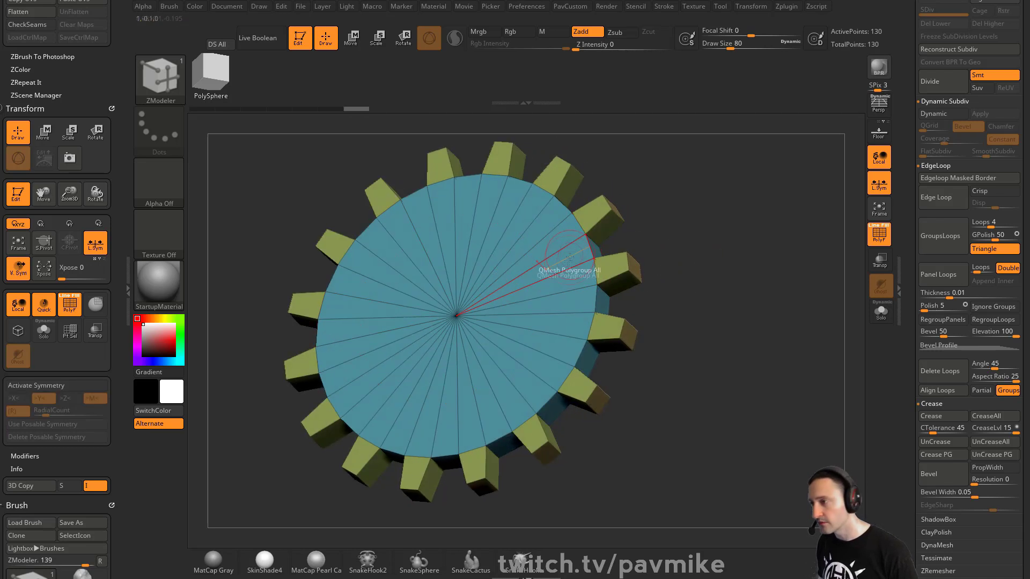
Step: Set the ZModeler polygon action to Inset with the Polygroup All target
key("space")
left_click(560, 194)
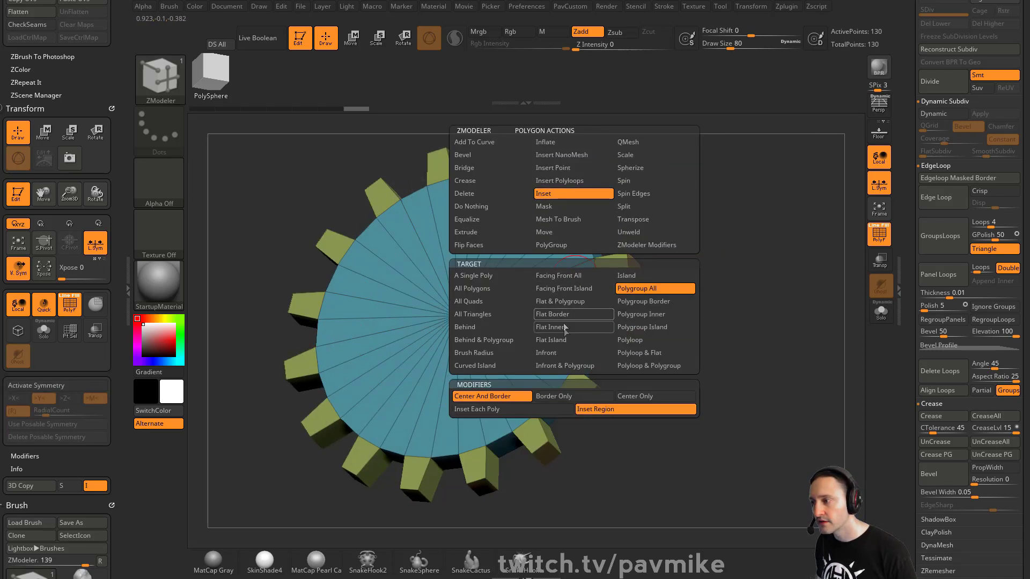
Step: Try regrouping the gear's faces into separate polygroups, and undo it
left_click_drag(761, 325, 725, 288)
key("3")
left_click(722, 284)
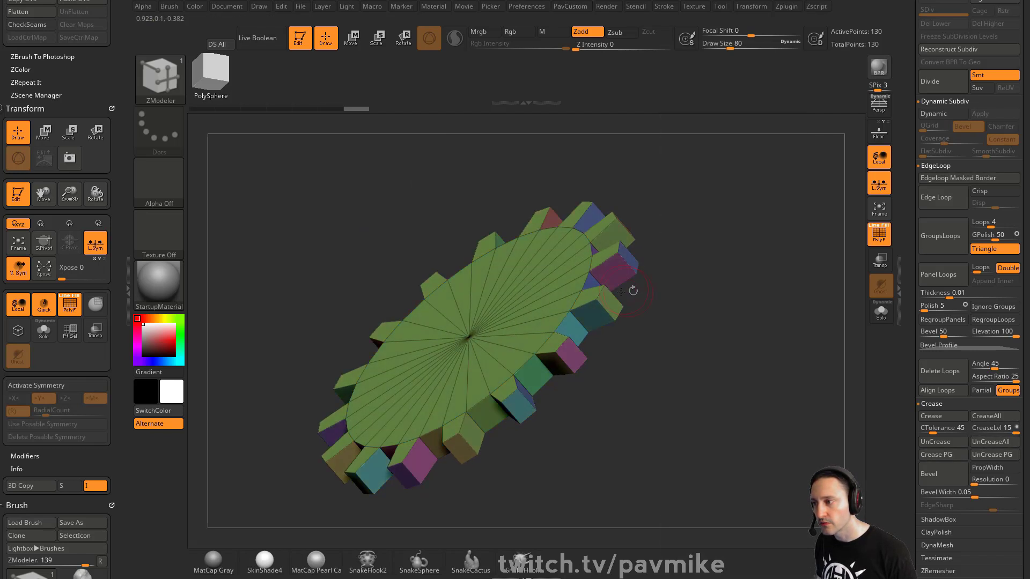
left_click_drag(632, 290, 663, 315)
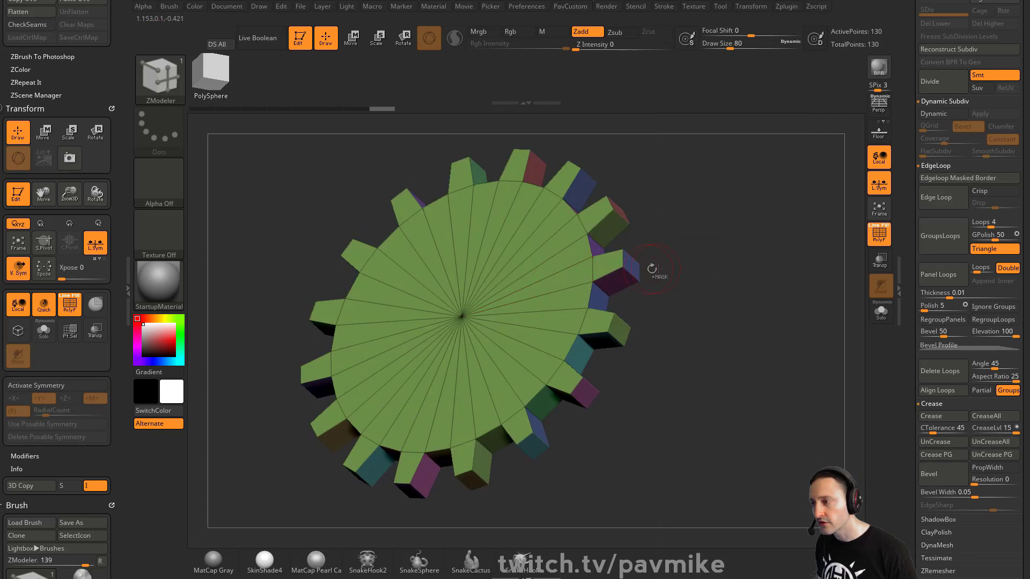
key("ctrl+z")
Step: Mark all wedge faces of the gear's front cap as a temporary polygroup and inset them to form a rim ring
mouse_move(560, 284)
left_mouse_down("alt")
mouse_move(496, 244)
mouse_move(496, 356)
mouse_move(519, 303)
left_mouse_up("alt")
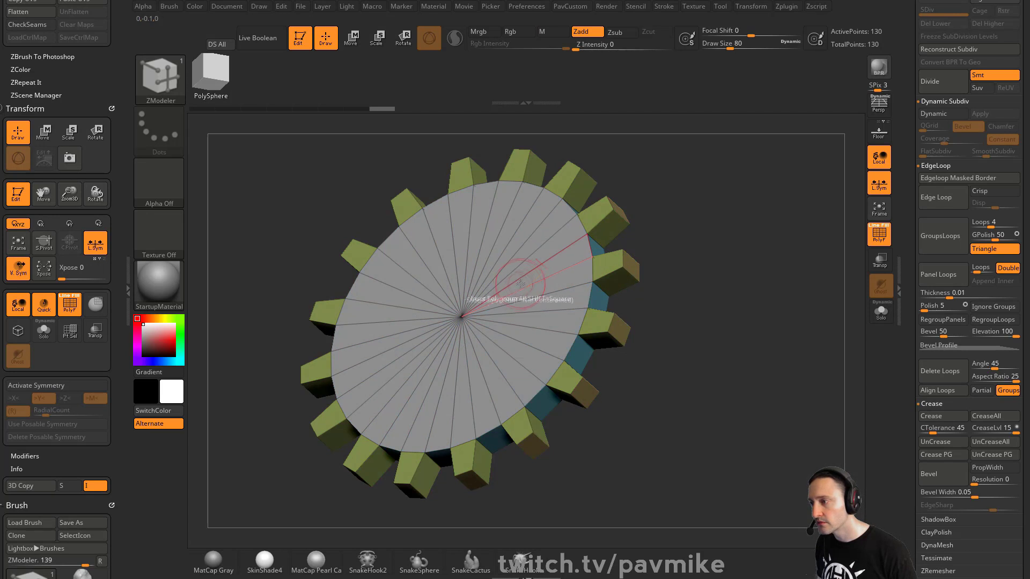
key("space")
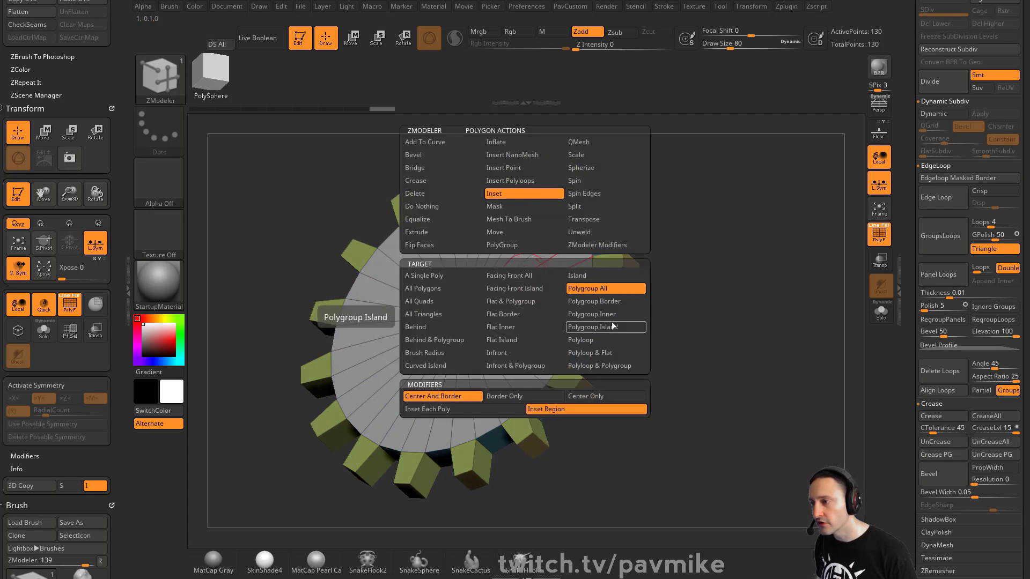
left_click_drag(546, 279, 529, 273)
left_click_drag(683, 293, 552, 263)
Step: Mark the wedge faces of the gear's back cap as a temporary polygroup, reducing the draw size to 56
mouse_move(592, 322)
left_mouse_down("alt")
mouse_move(531, 358)
mouse_move(640, 328)
mouse_move(591, 466)
mouse_move(568, 413)
mouse_move(525, 448)
left_mouse_up("alt")
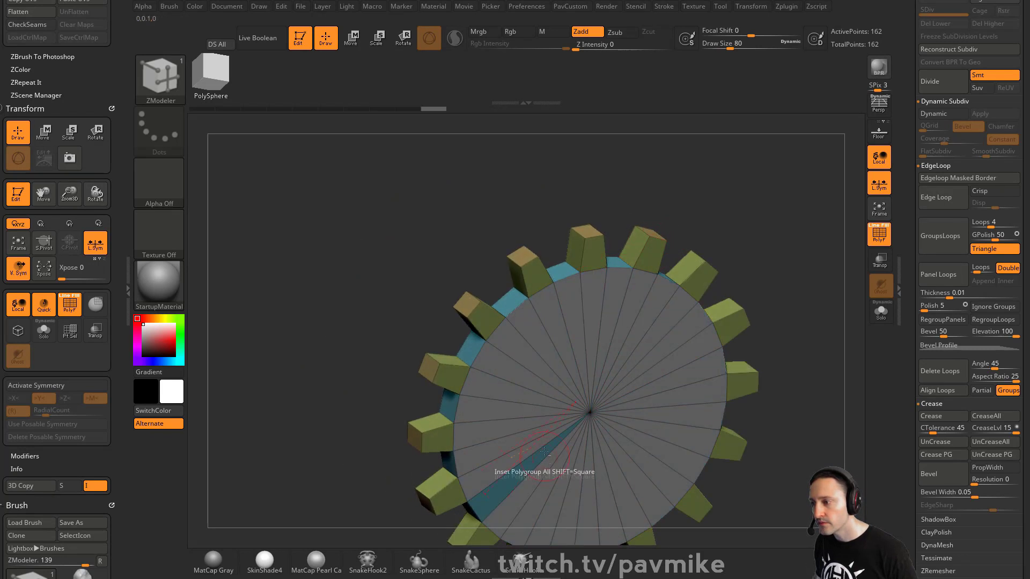
left_click(511, 477, "alt")
left_click_drag(584, 320, 606, 301)
mouse_move(766, 268)
left_mouse_down()
mouse_move(702, 268)
mouse_move(624, 292)
left_mouse_up()
left_click_drag(717, 283, 764, 238, "alt")
key("ctrl+z")
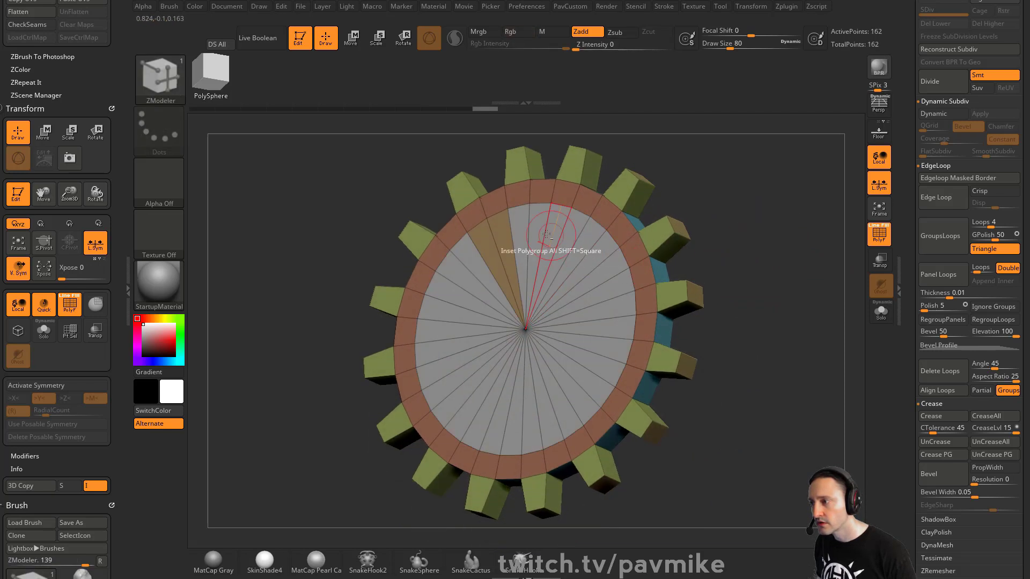
key("[")
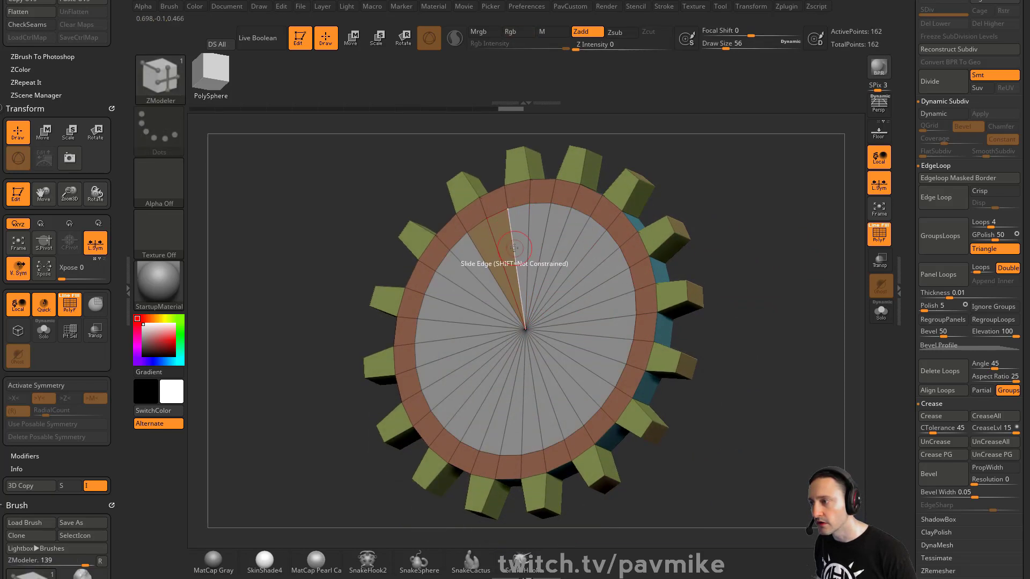
left_click(490, 244)
Step: Isolate the marked cap faces, replace their temporary polygroup with a regular one, and unhide the whole gear
right_click_drag(519, 283, 417, 301)
left_click(415, 304, "ctrl+shift")
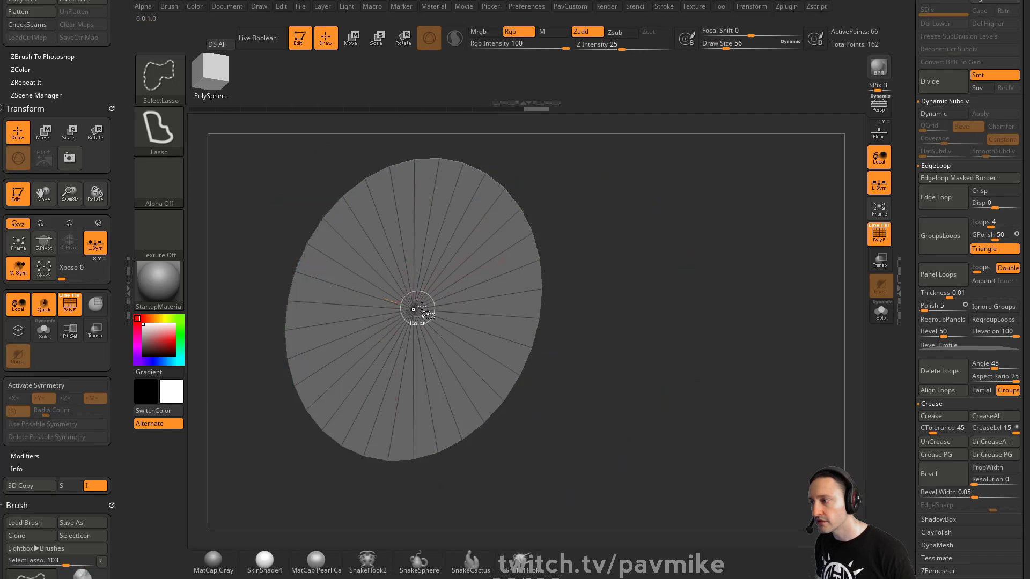
key("space")
left_click(684, 281)
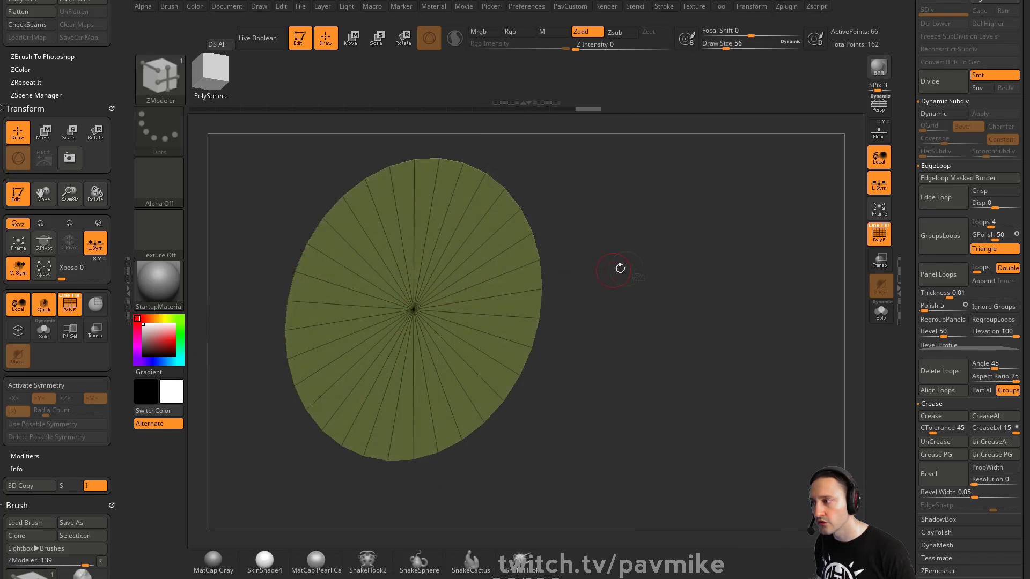
left_click(618, 267, "ctrl+shift")
right_click_drag(618, 267, 630, 229)
Step: Check the back cap's polygroup in isolation and inset the cap to form a narrow rim ring
key("space")
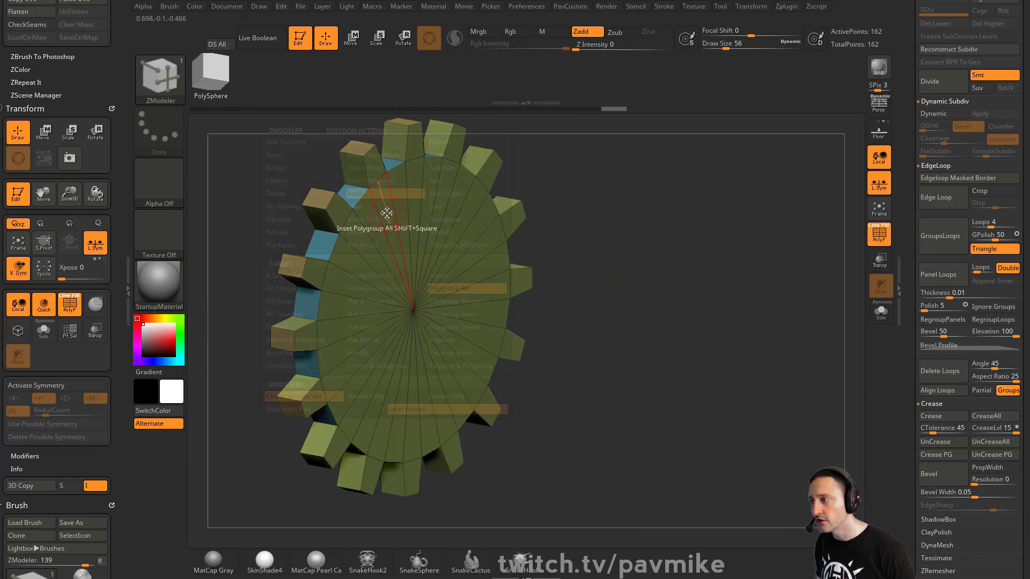
mouse_move(584, 185)
right_mouse_down("alt")
mouse_move(610, 195)
mouse_move(592, 196)
right_mouse_up("alt")
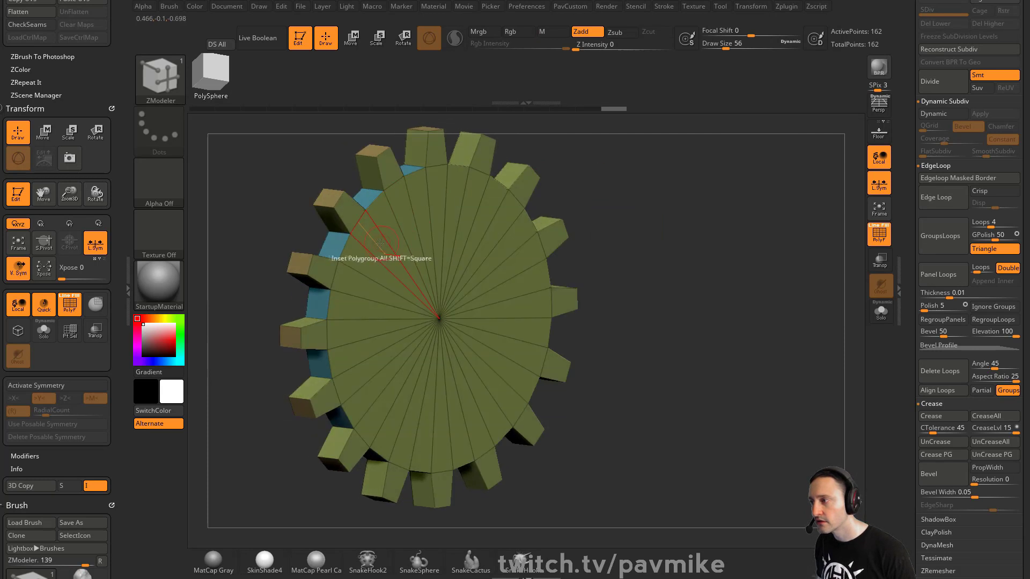
left_click(437, 311, "ctrl+shift")
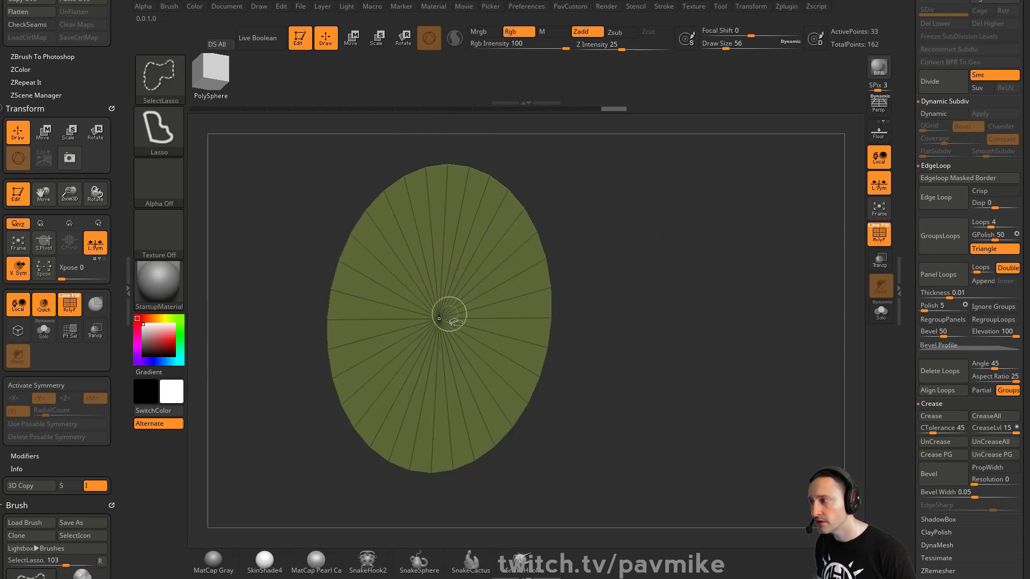
left_click(633, 282, "ctrl+shift")
left_click(373, 235)
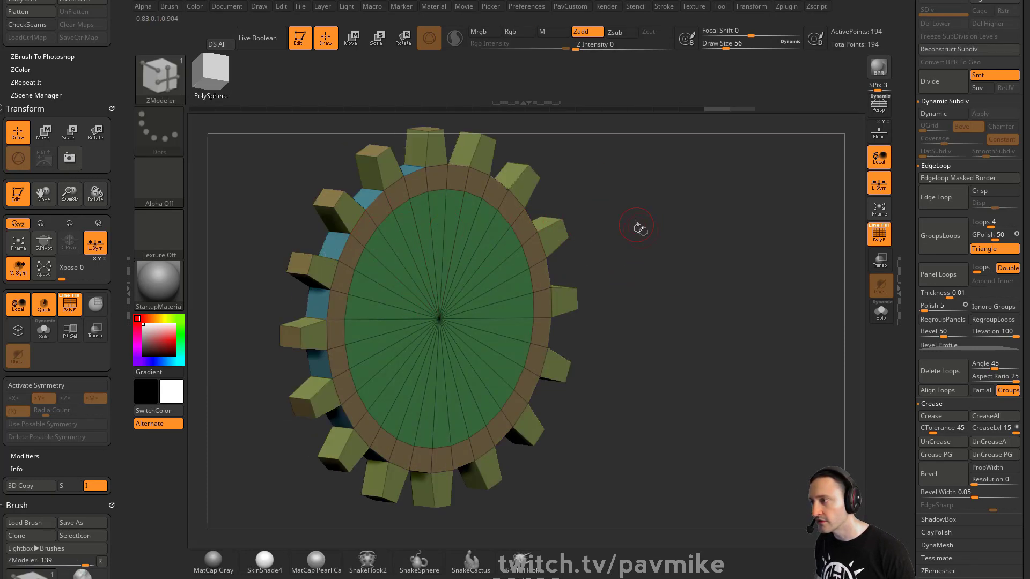
Step: Push the inner disc through the gear with QMesh to cut a round central hole
left_click_drag(639, 228, 601, 285)
key("space")
left_click(593, 142)
left_click_drag(795, 283, 757, 234)
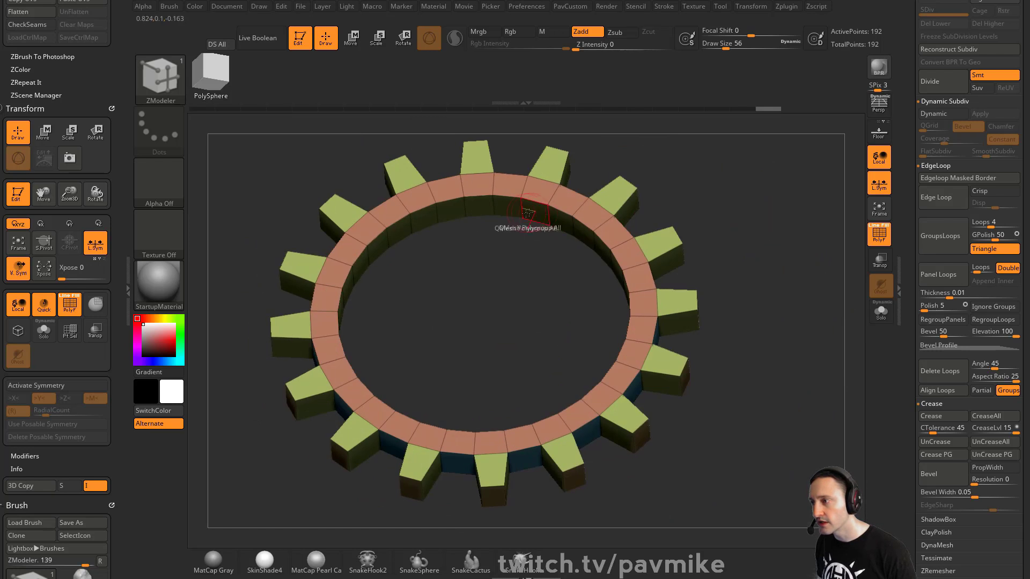
Step: Extrude the hole's inner wall inward as a new ring with QMesh on the Polygroup Island target
left_click_drag(533, 213, 531, 241)
key("ctrl+z")
key("space")
left_click(599, 325)
key("alt")
left_click_drag(658, 203, 691, 191)
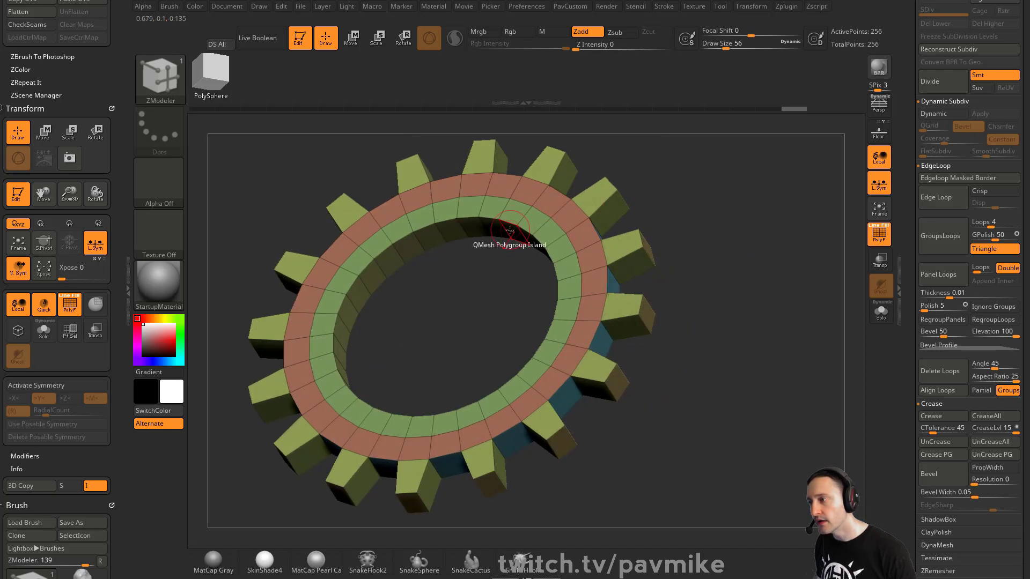
Step: Extrude the inner wall inward once more and give the middle face loop its own polygroup with the PolyGroup Polyloop edge action
mouse_move(498, 258)
left_mouse_down()
mouse_move(513, 249)
mouse_move(503, 243)
left_mouse_up()
key("space")
left_click(506, 315)
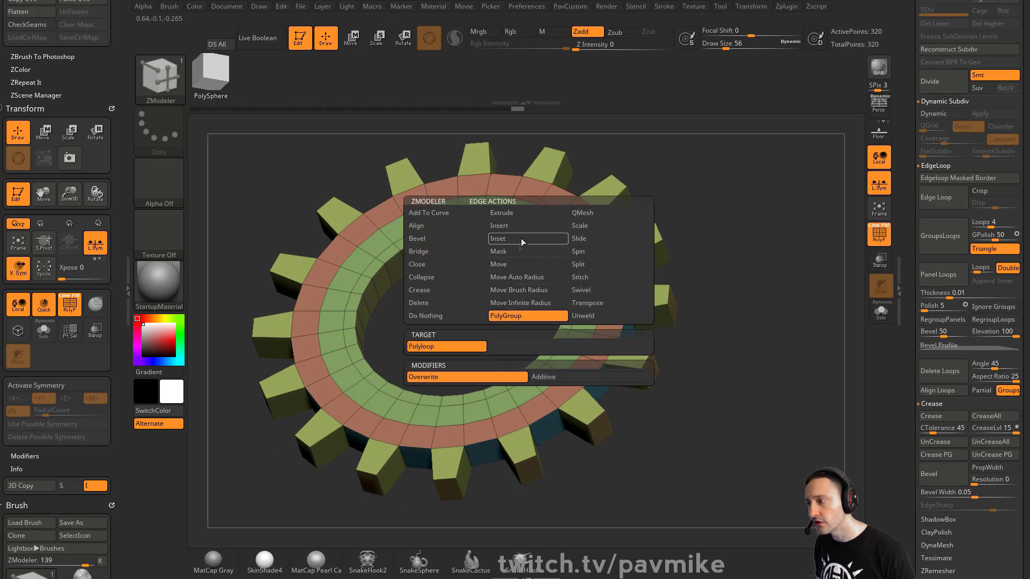
Step: Try to recess the middle face loop with QMesh on the Polygroup All target
key("space")
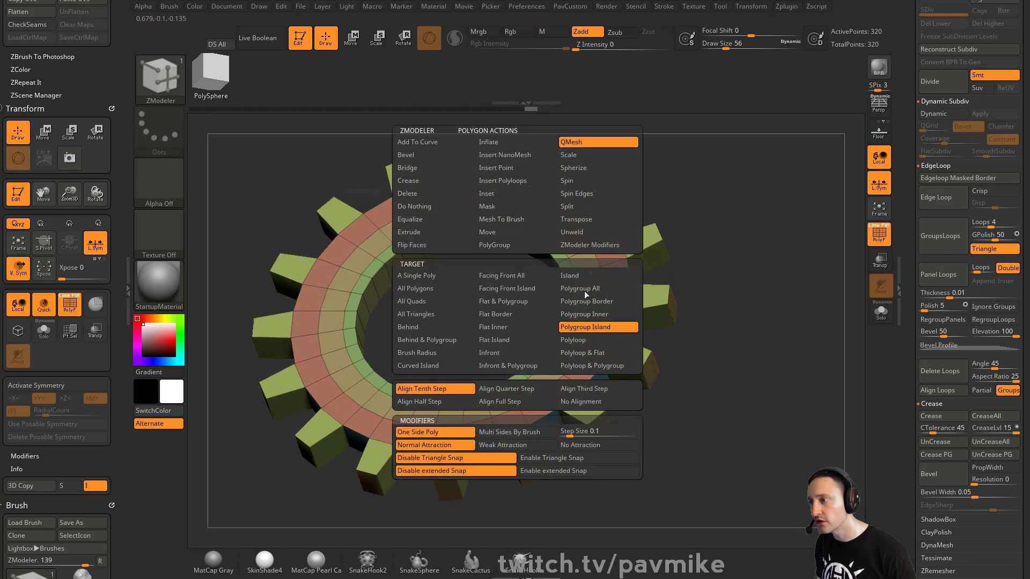
left_click(584, 289)
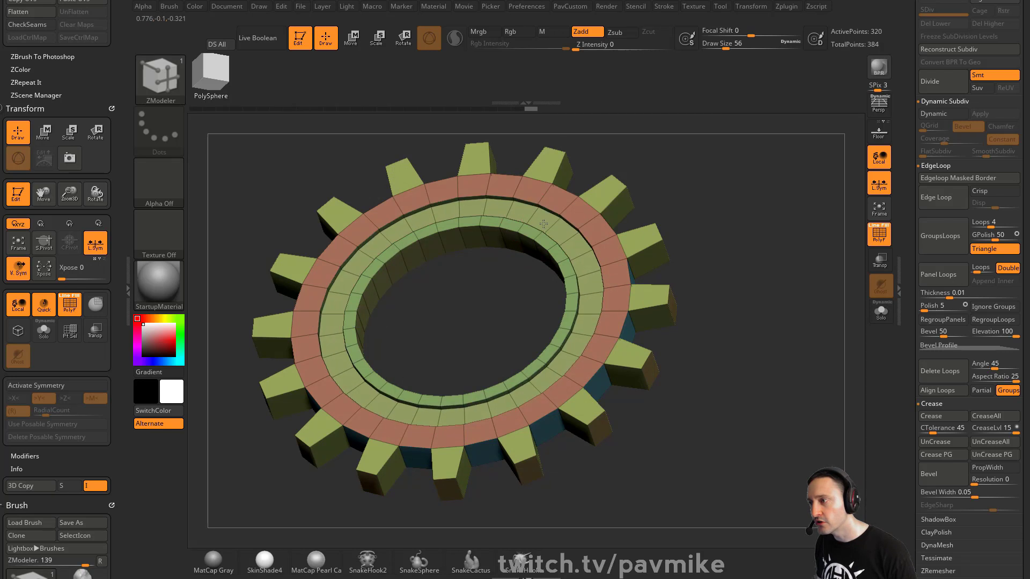
Step: Inset the middle face loop of the gear as one region on the Polygroup All target
key("space")
left_click(522, 195)
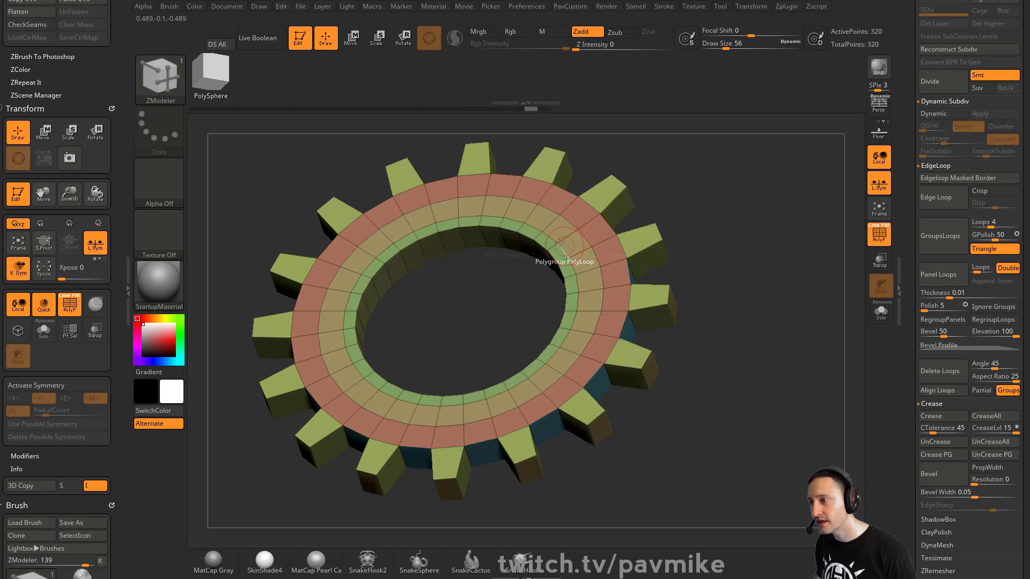
left_click(541, 217)
Step: Recess the inset middle loop into the gear's face with QMesh to form a circular groove, and frame the gear
key("space")
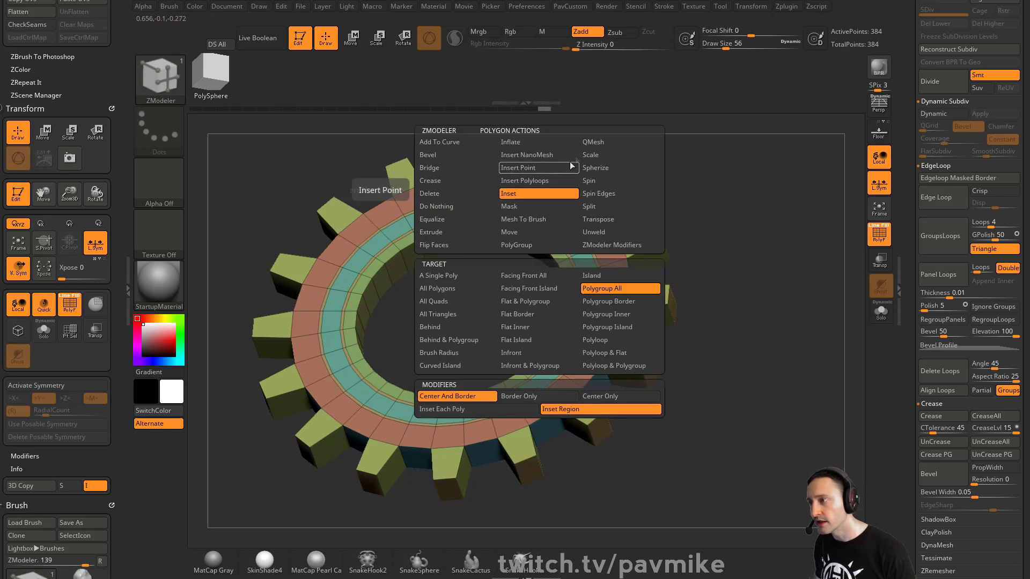
left_click(616, 142)
key("space")
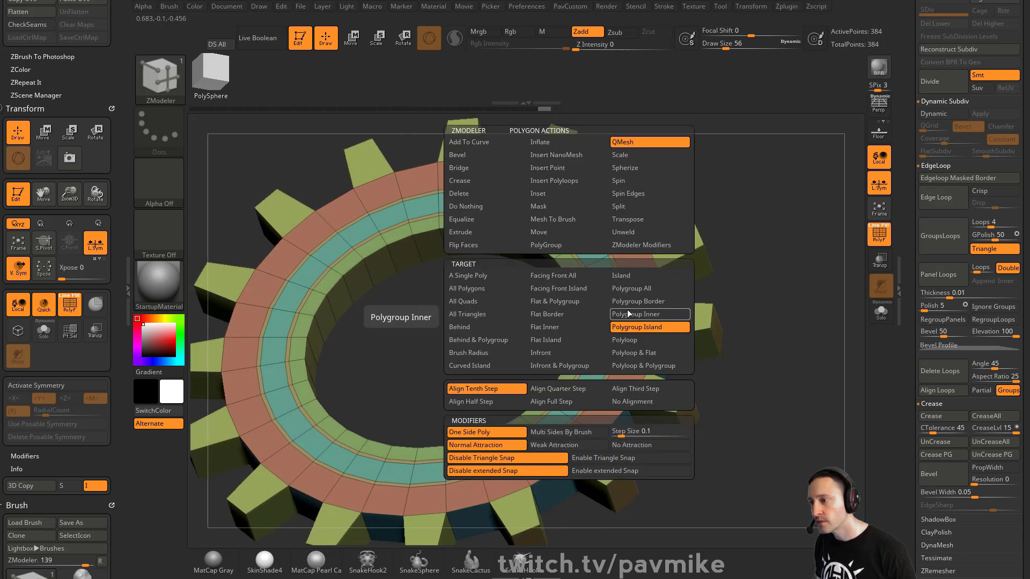
left_click(628, 298)
left_click_drag(579, 255, 582, 273)
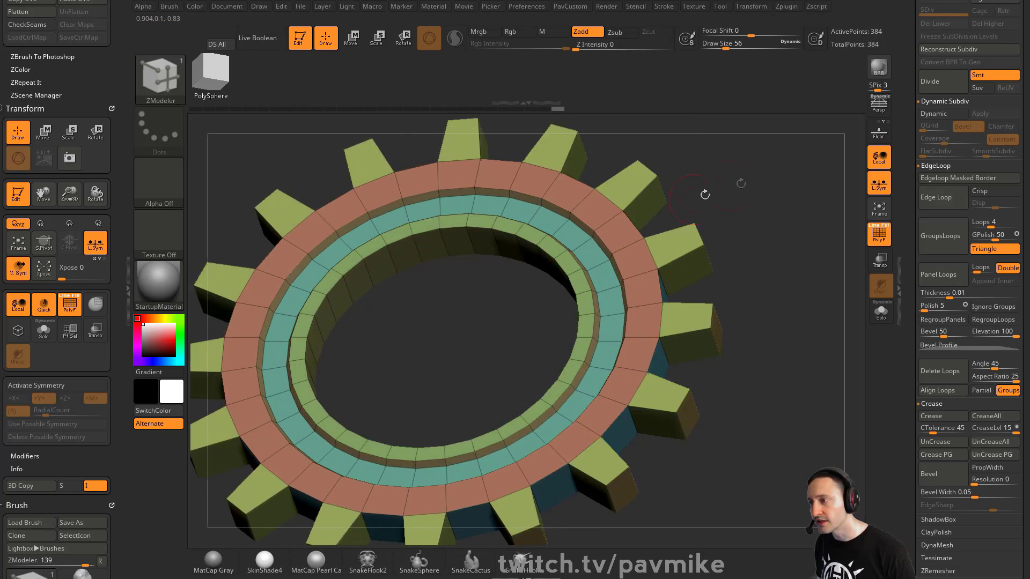
left_click_drag(705, 193, 691, 199, "shift")
left_click_drag(779, 220, 793, 194)
key("f")
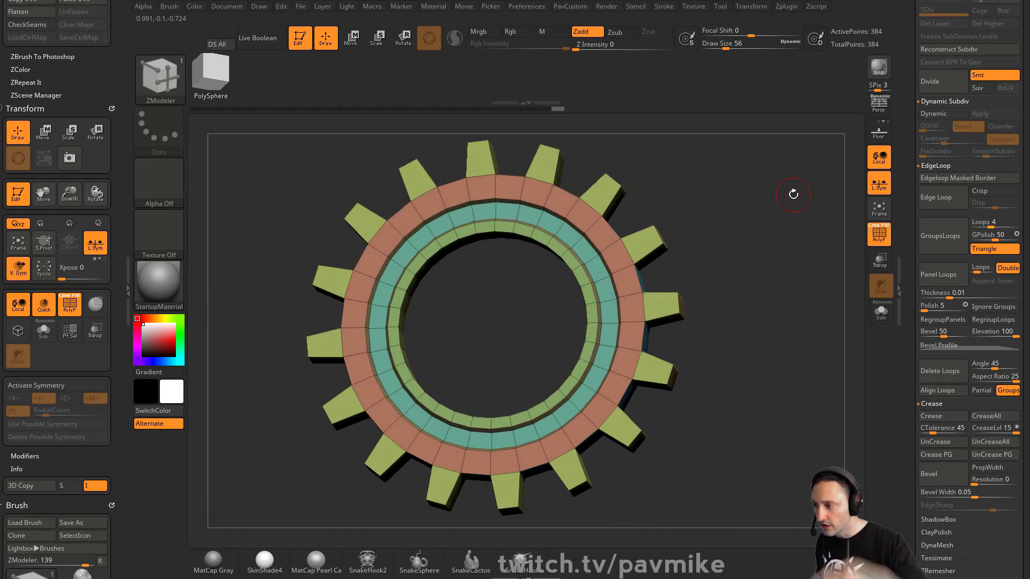
mouse_move(788, 235)
left_mouse_down()
mouse_move(772, 252)
mouse_move(799, 240)
left_mouse_up()
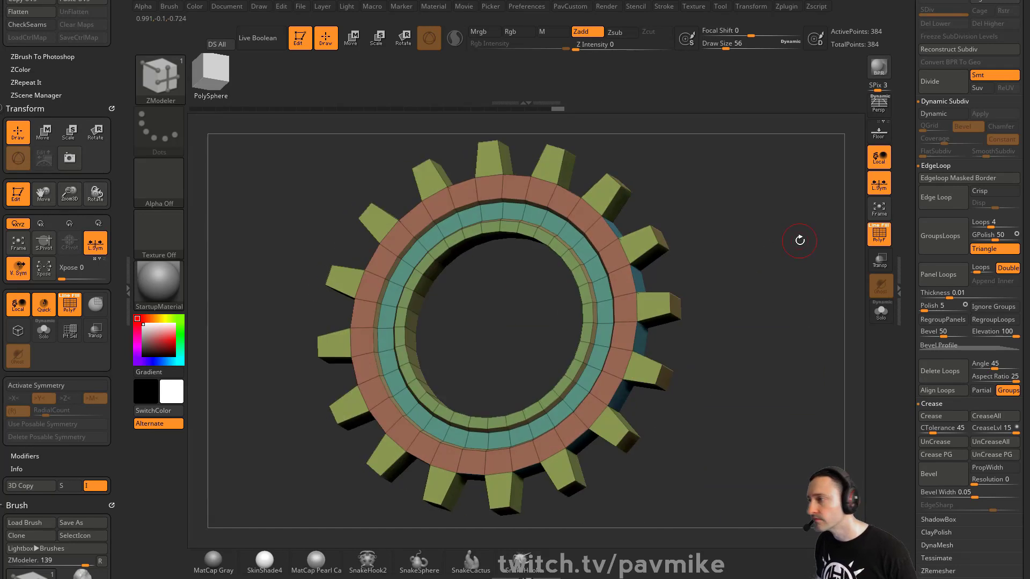